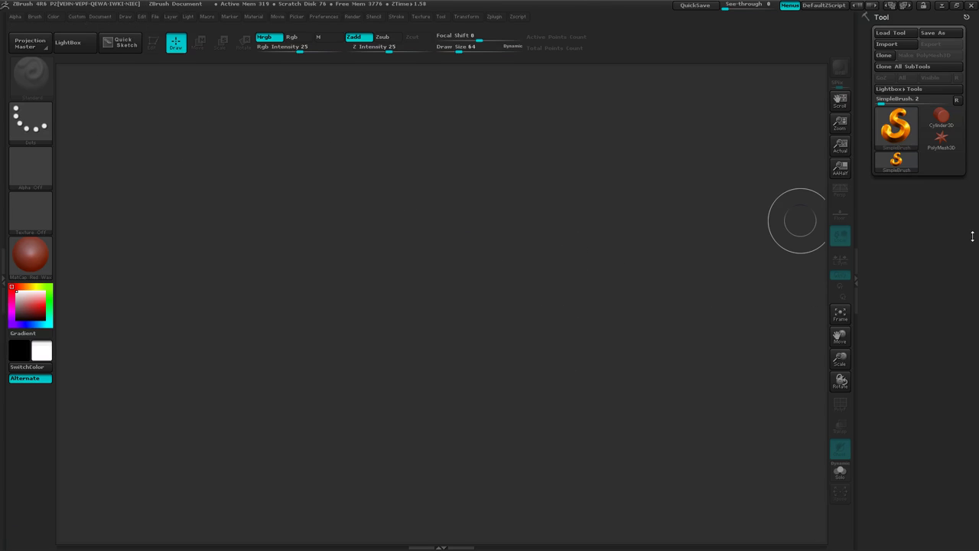
Draw a Cylinder3D primitive at the centre of the canvas.
click(896, 126)
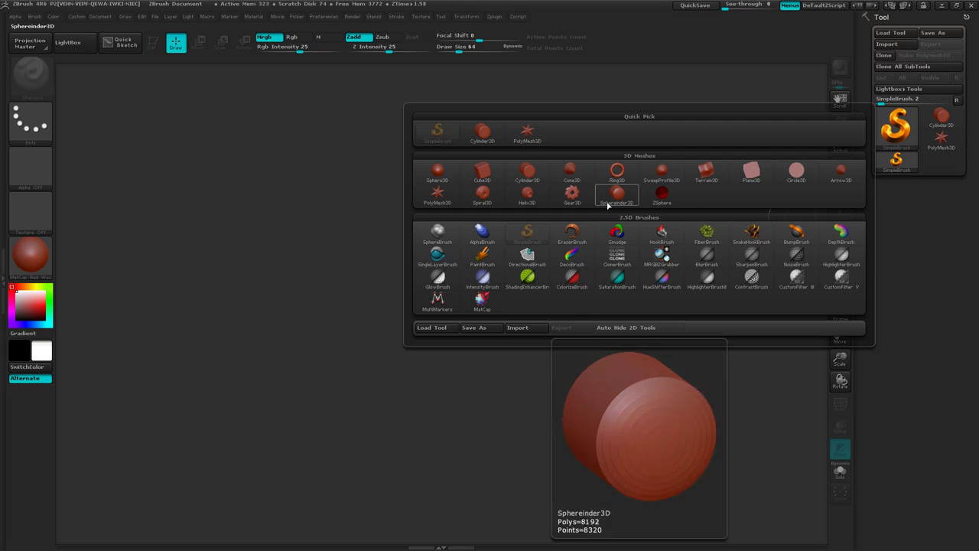
click(526, 173)
drag(419, 294, 648, 308)
Apply the MatCap Gray material and make the cylinder editable in Edit mode.
click(34, 260)
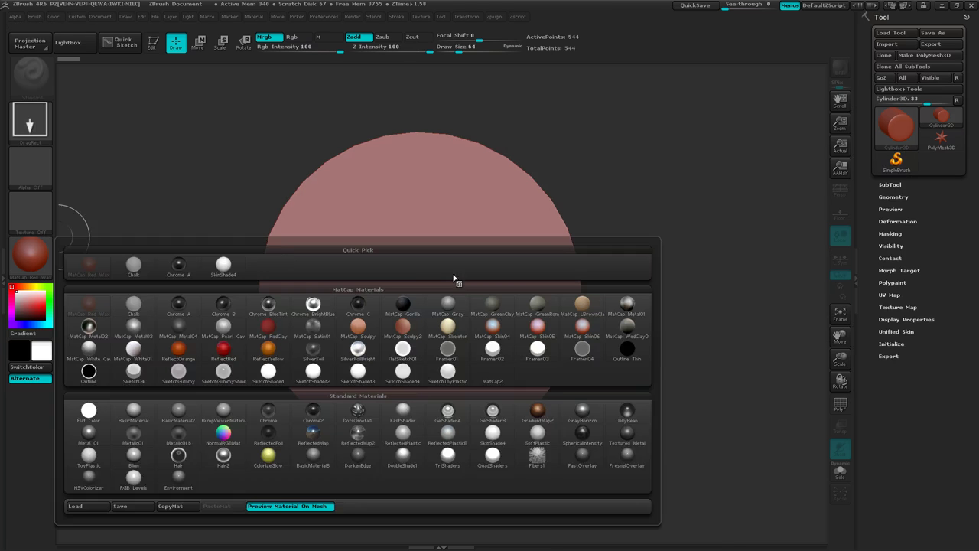
click(444, 285)
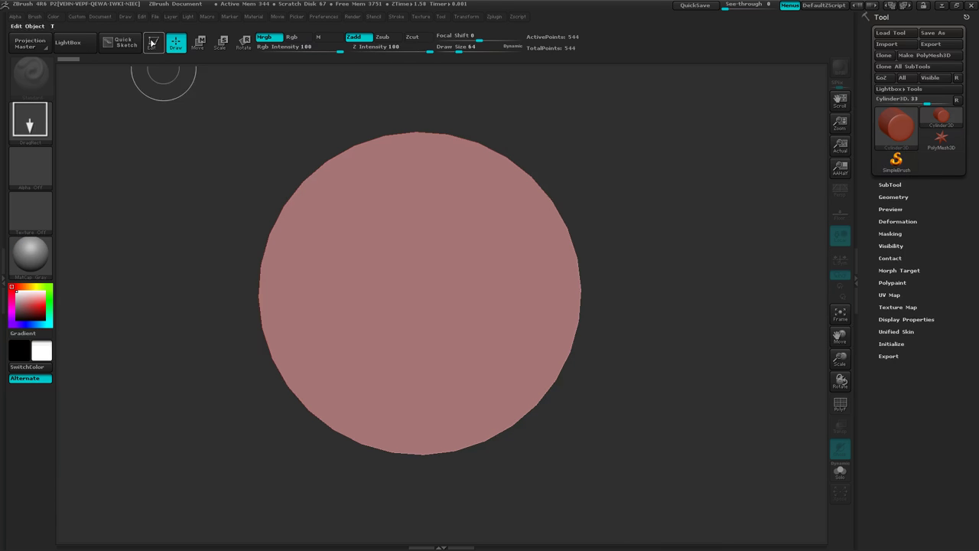
click(152, 43)
drag(248, 294, 278, 286)
Set the cylinder's horizontal subdivision count (HDivide) to 4 in its Initialize settings.
click(891, 344)
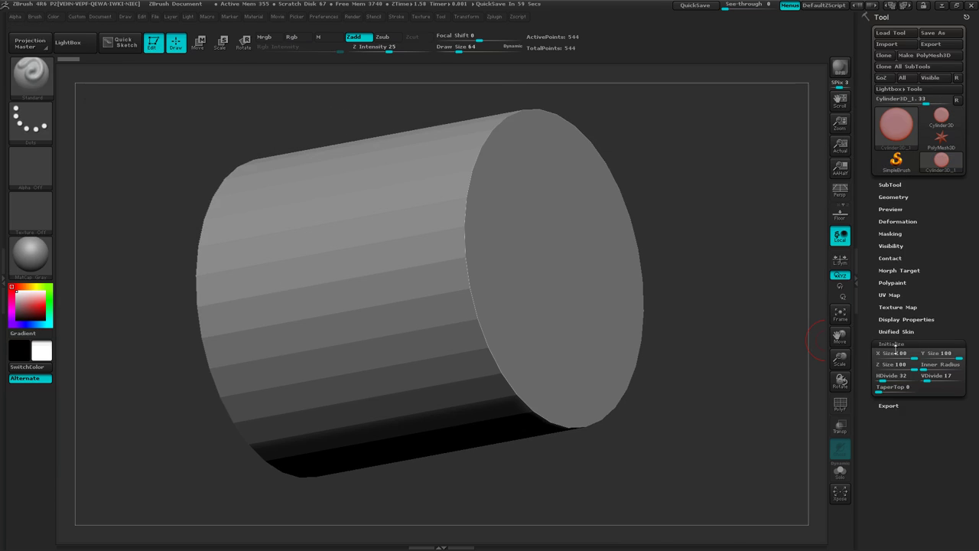
click(880, 380)
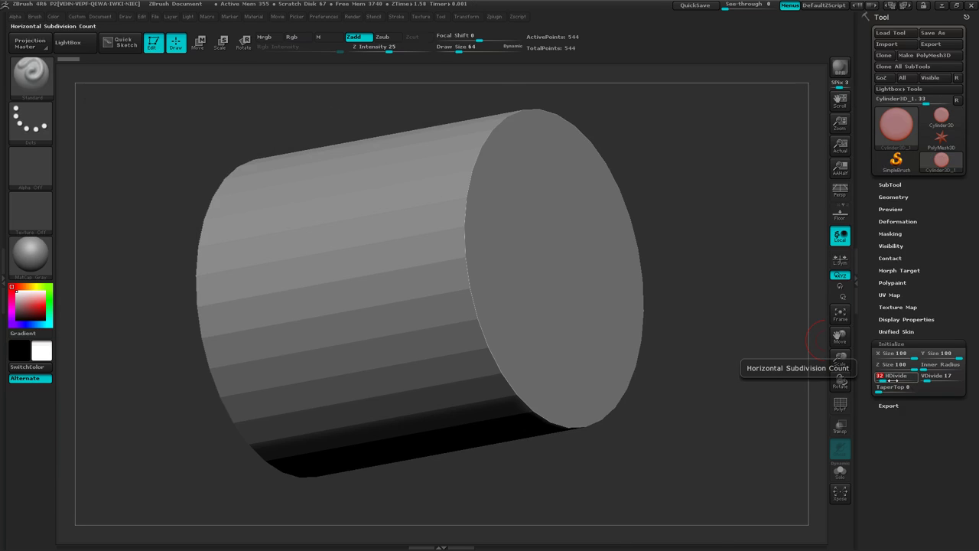
key(Return)
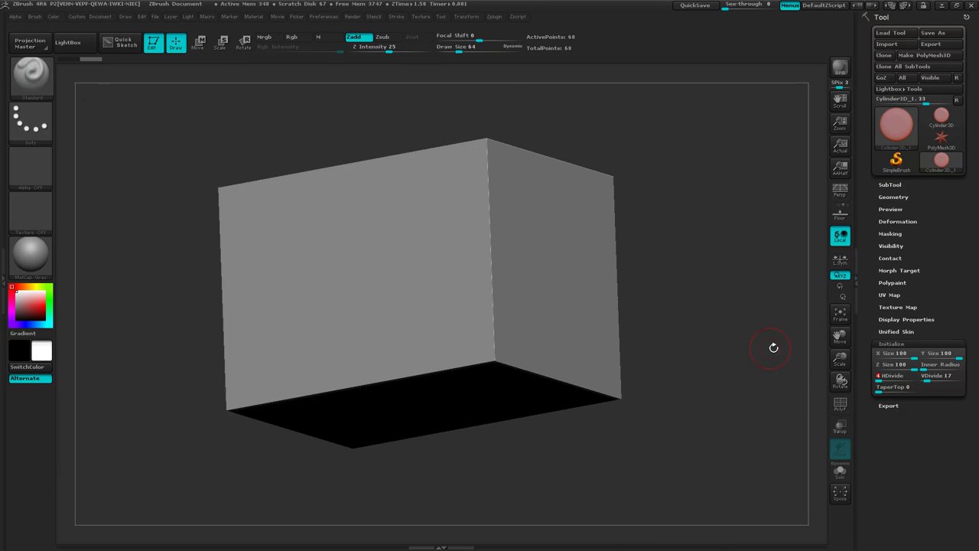
drag(684, 345, 684, 362)
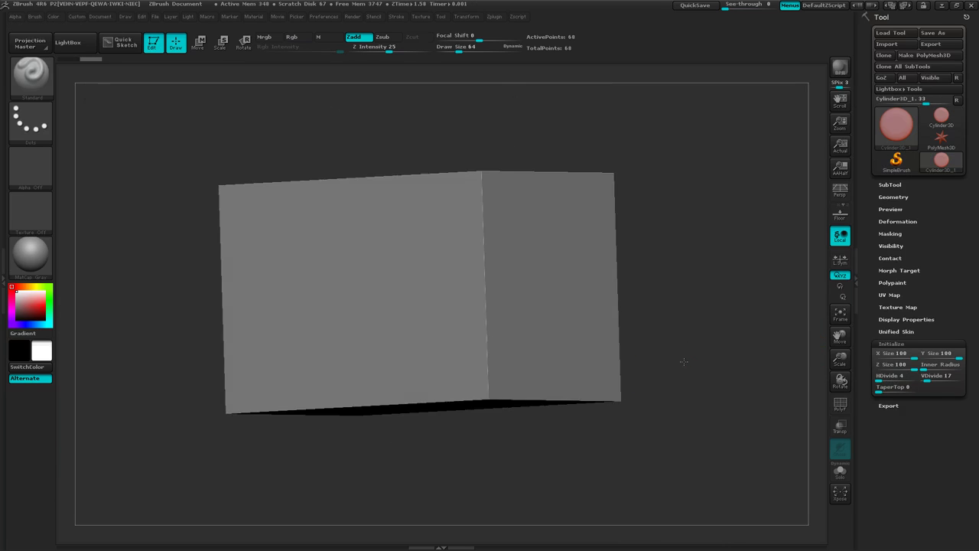
Reduce the four-sided cylinder's X Size to 29 and its Z Size to 13.
drag(910, 357, 889, 358)
drag(623, 424, 626, 335)
key(ctrl+z)
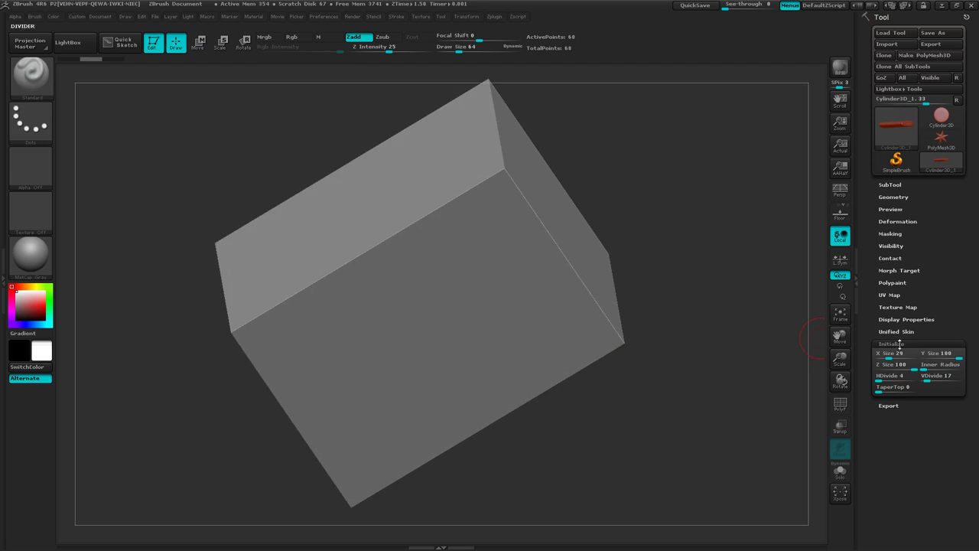
drag(912, 369, 882, 365)
drag(582, 361, 643, 344)
key(ctrl+z)
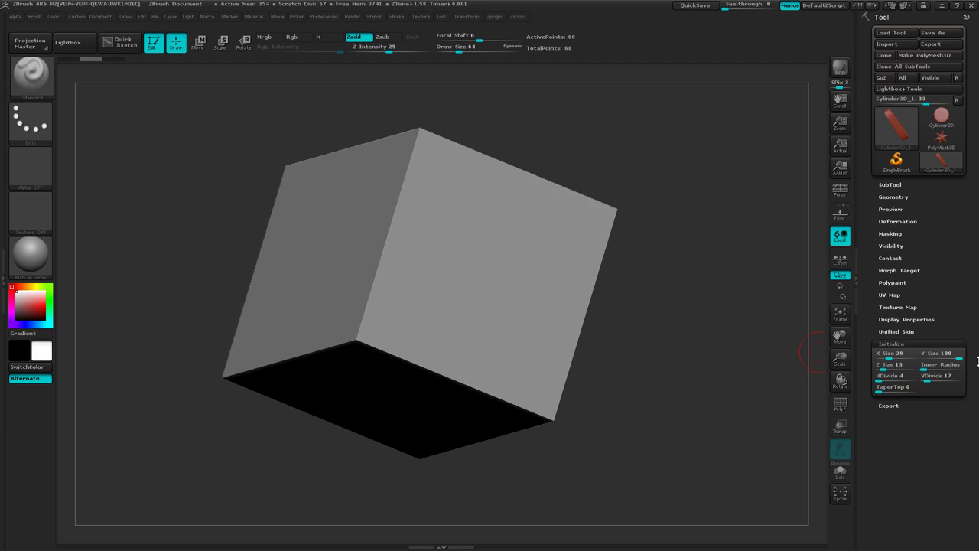
Set the block's X Size to 100.
click(897, 354)
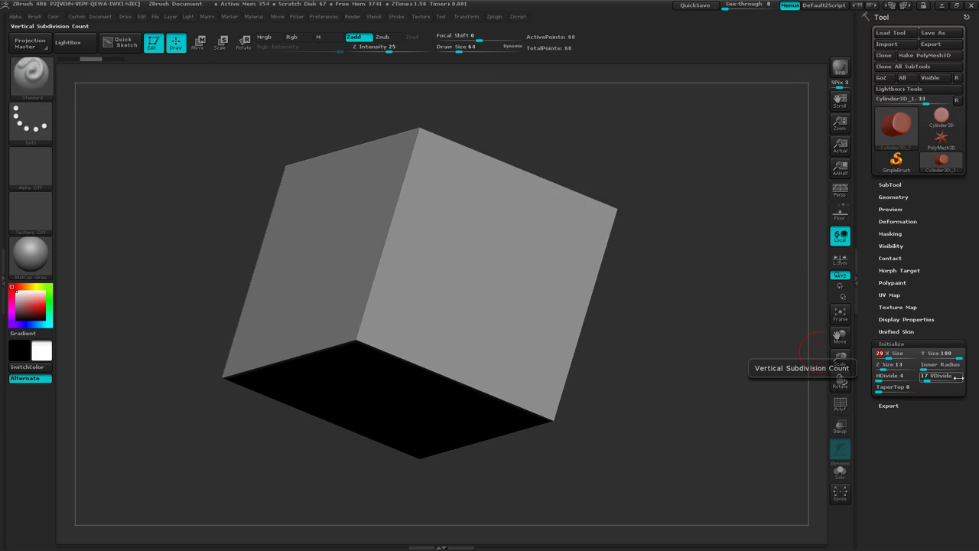
key(Return)
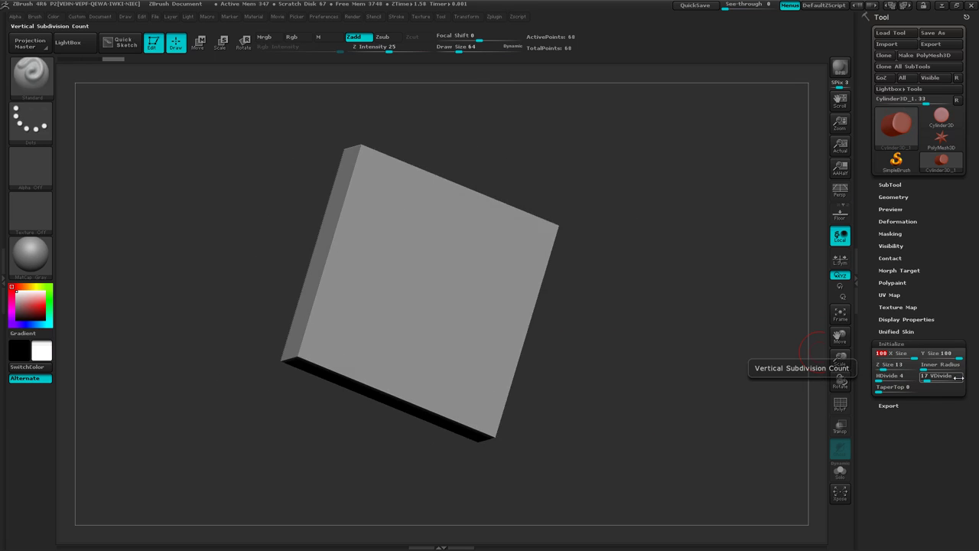
drag(670, 391, 704, 384)
drag(625, 373, 649, 367)
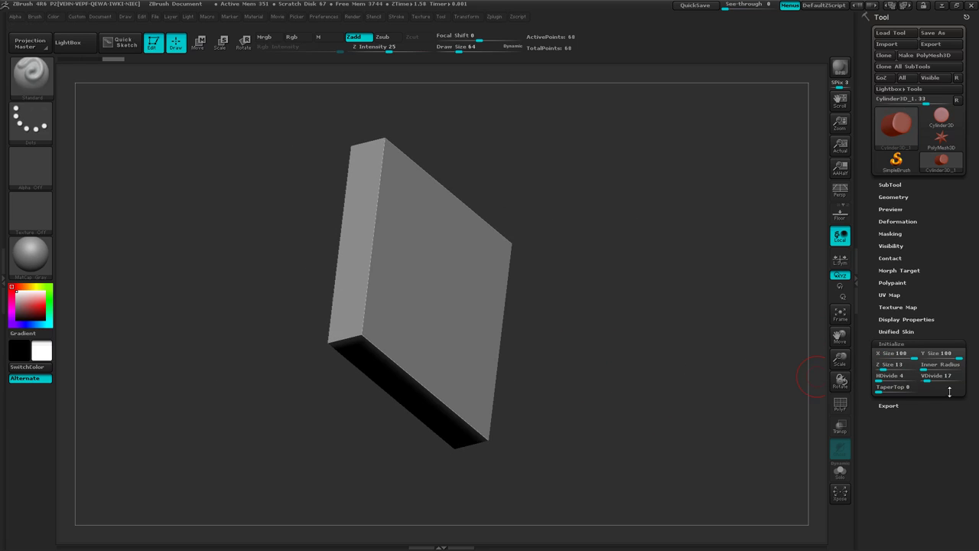
Hollow the block into a square frame with the Inner Radius and set its Z Size to 10.
drag(928, 369, 948, 375)
drag(635, 367, 603, 411)
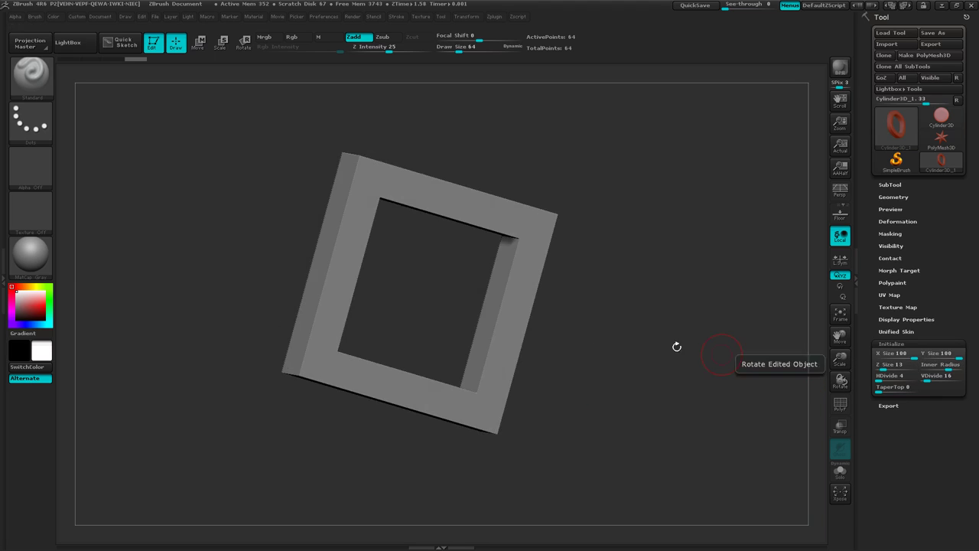
drag(672, 346, 679, 349)
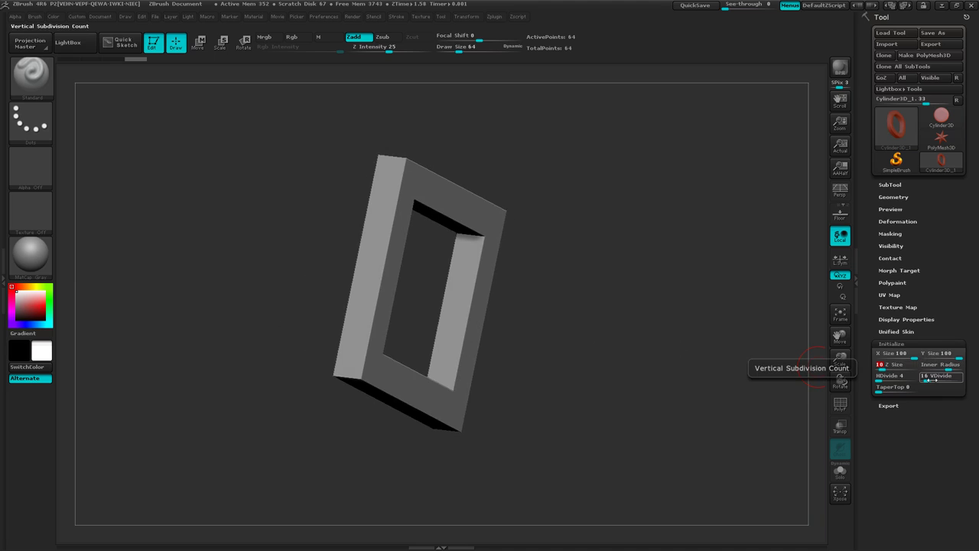
drag(558, 313, 565, 337)
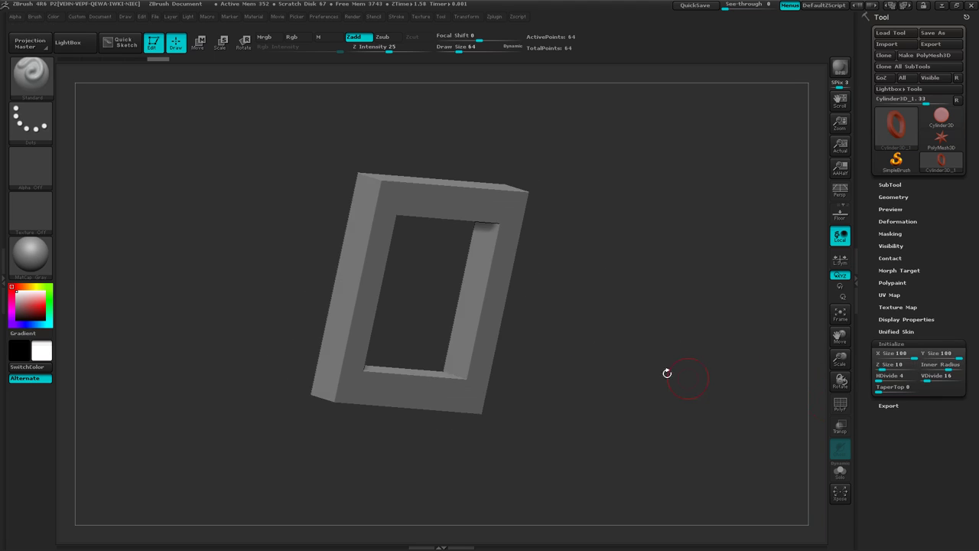
Turn on the polyframe display and set the frame's vertical subdivision count (VDivide) to 4.
key(shift+f)
drag(581, 362, 565, 339)
key(f)
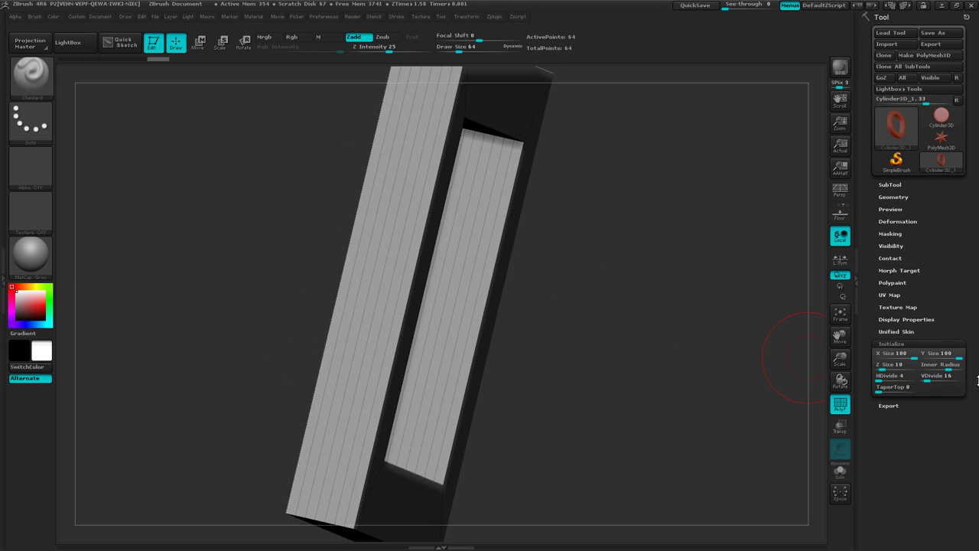
drag(925, 377, 917, 380)
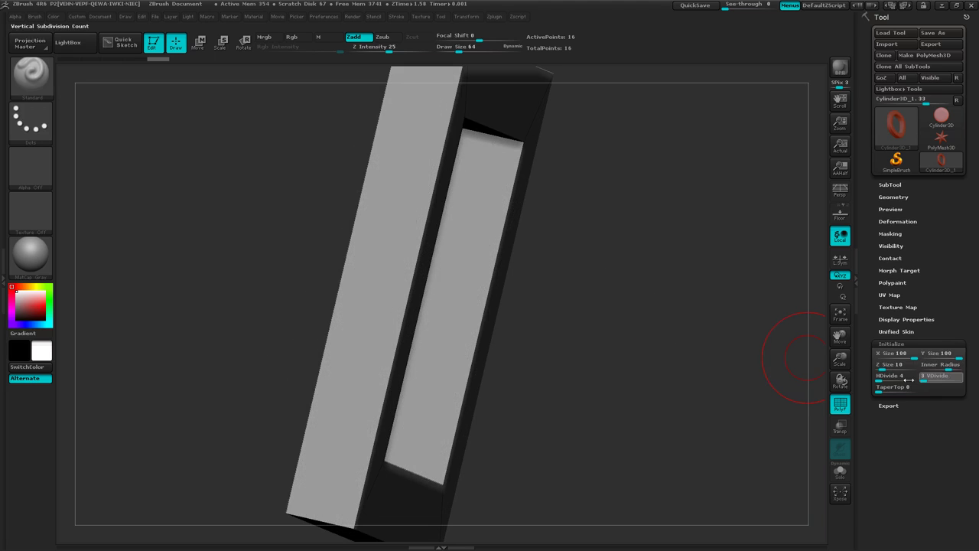
mouse_move(608, 383)
mouse_down()
mouse_move(594, 364)
mouse_move(638, 398)
mouse_move(607, 376)
mouse_move(595, 323)
mouse_move(613, 358)
mouse_move(614, 312)
mouse_up()
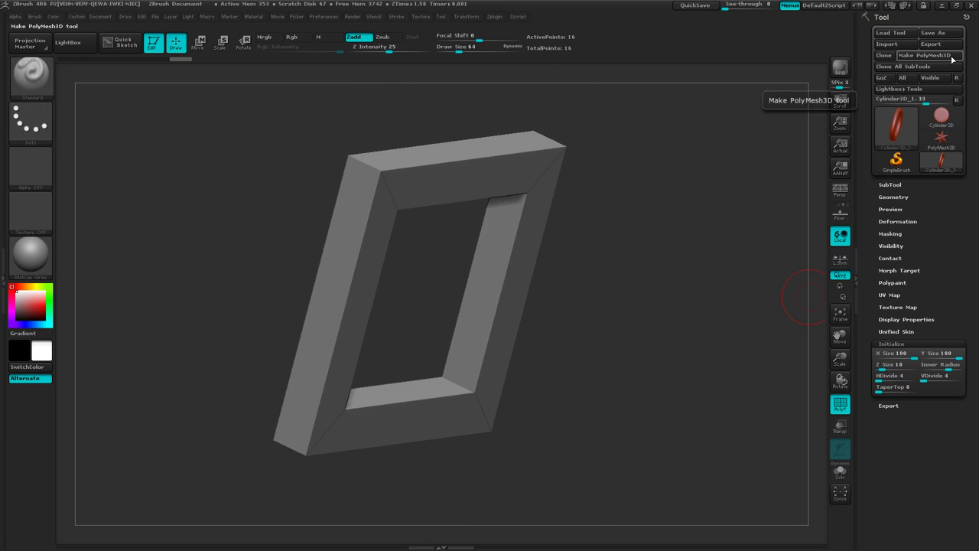
Convert the square frame to a PolyMesh3D and rename its subtool Box-ring.
click(952, 60)
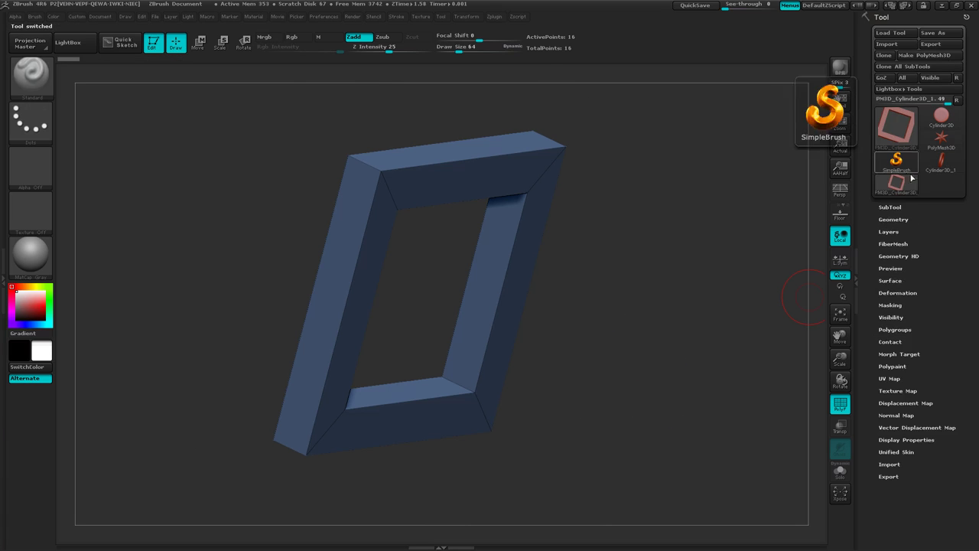
click(892, 208)
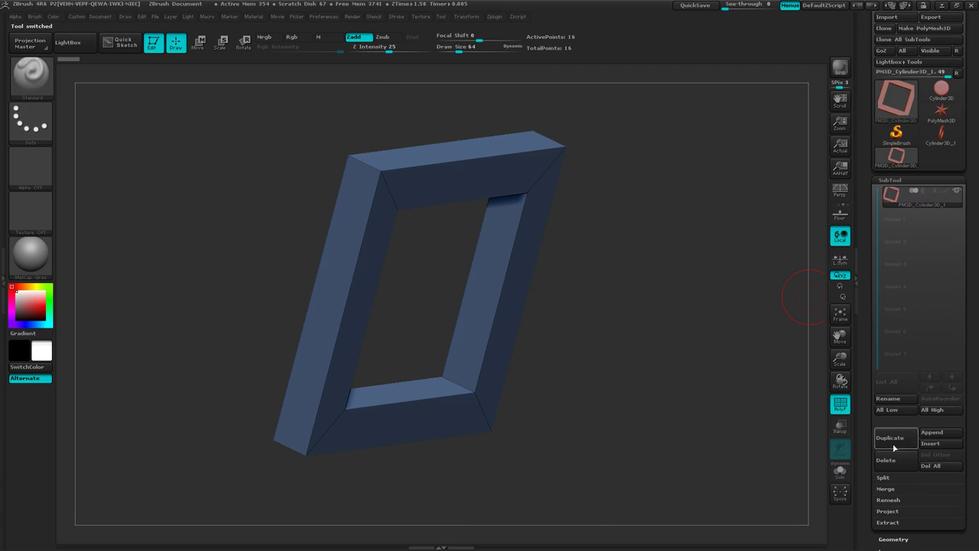
click(896, 402)
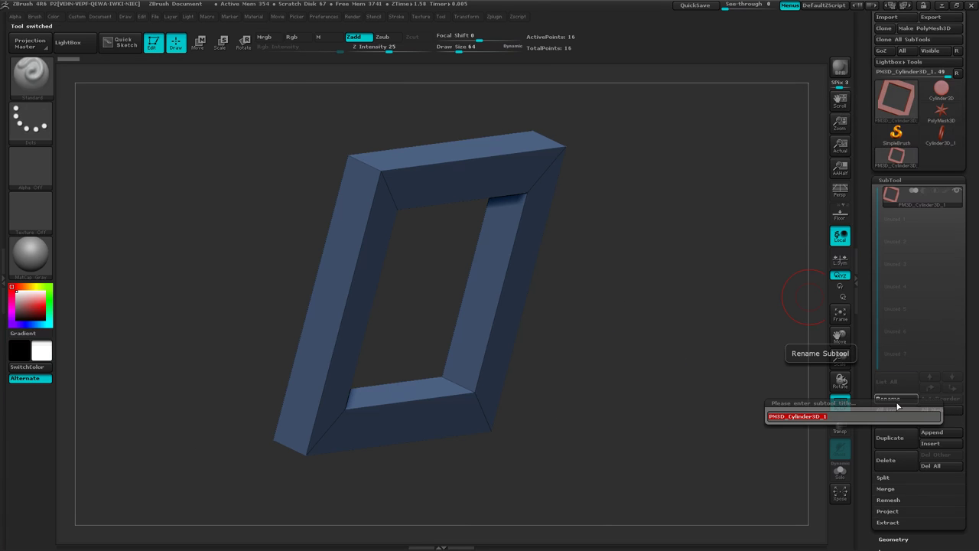
text(box-ring)
key(Return)
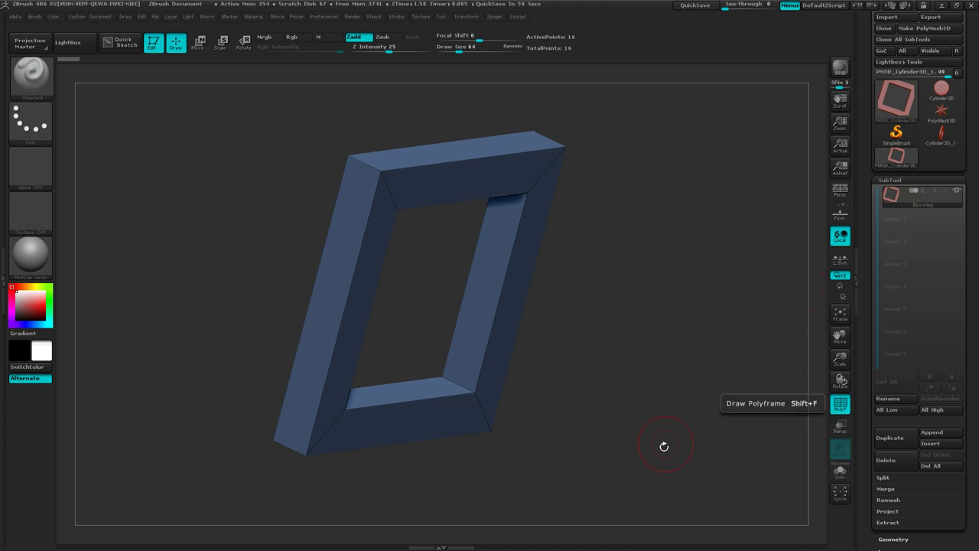
mouse_move(663, 447)
mouse_down()
mouse_move(620, 368)
mouse_move(663, 332)
mouse_move(697, 371)
mouse_up()
key(ctrl)
ctrl+right_drag(698, 371, 653, 343)
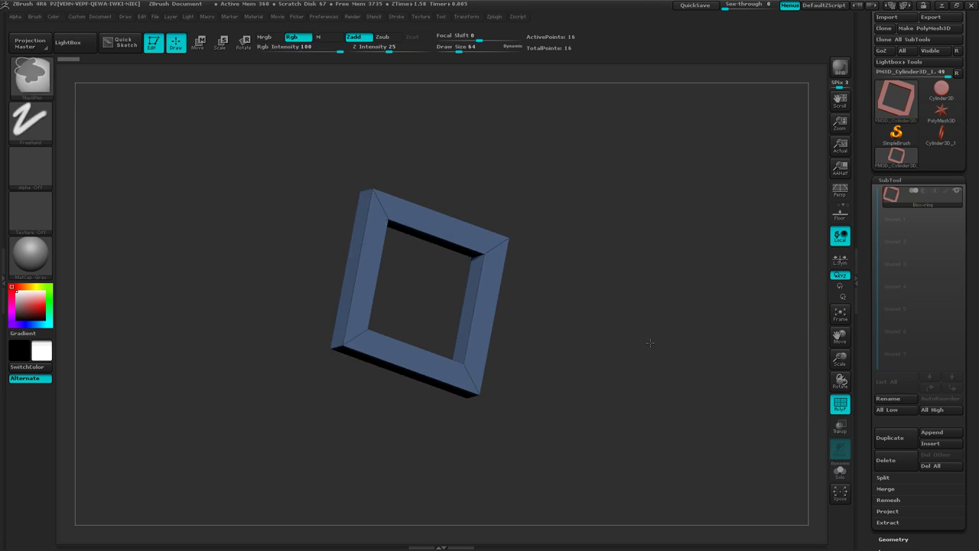
mouse_move(620, 327)
mouse_down()
mouse_move(629, 336)
mouse_move(663, 317)
mouse_up()
drag(977, 185, 977, 243)
shift+drag(543, 369, 556, 366)
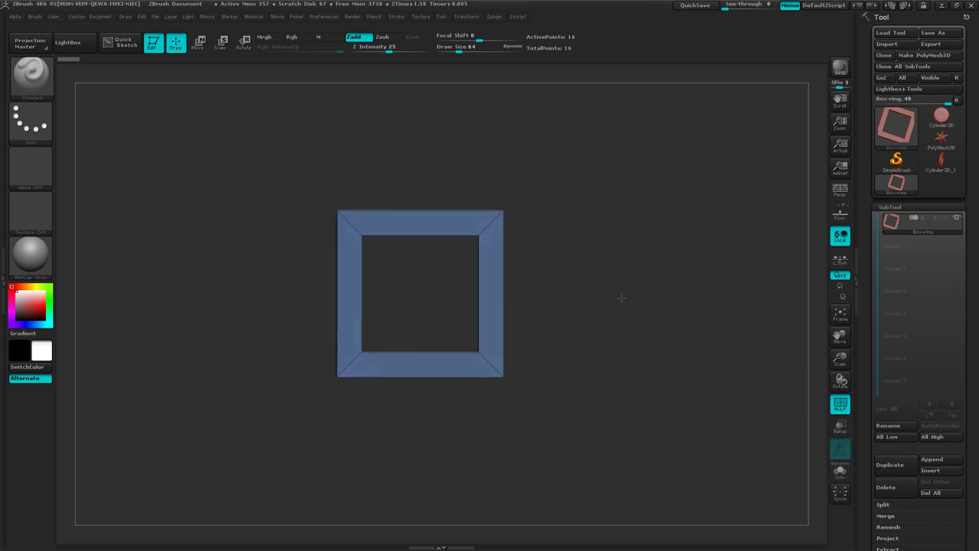
drag(620, 299, 626, 322)
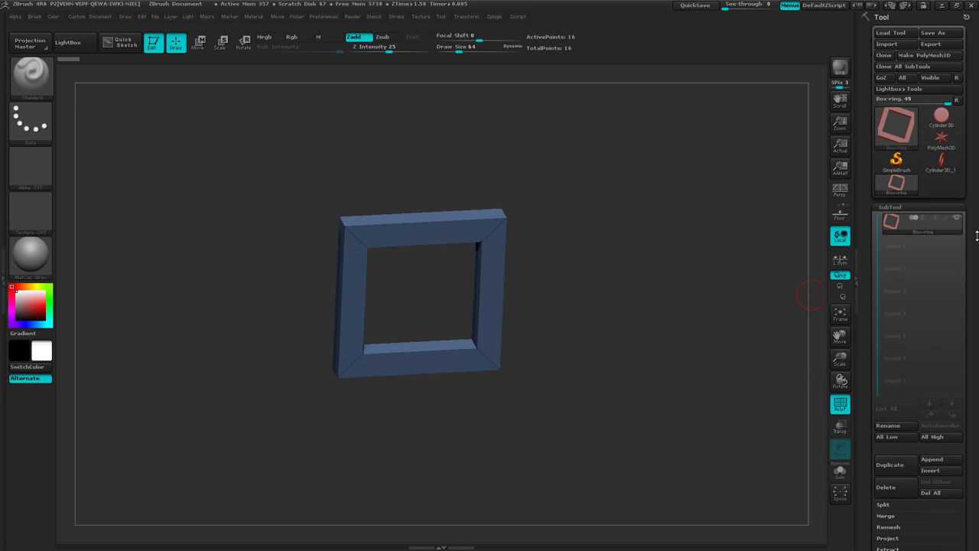
drag(976, 204, 976, 202)
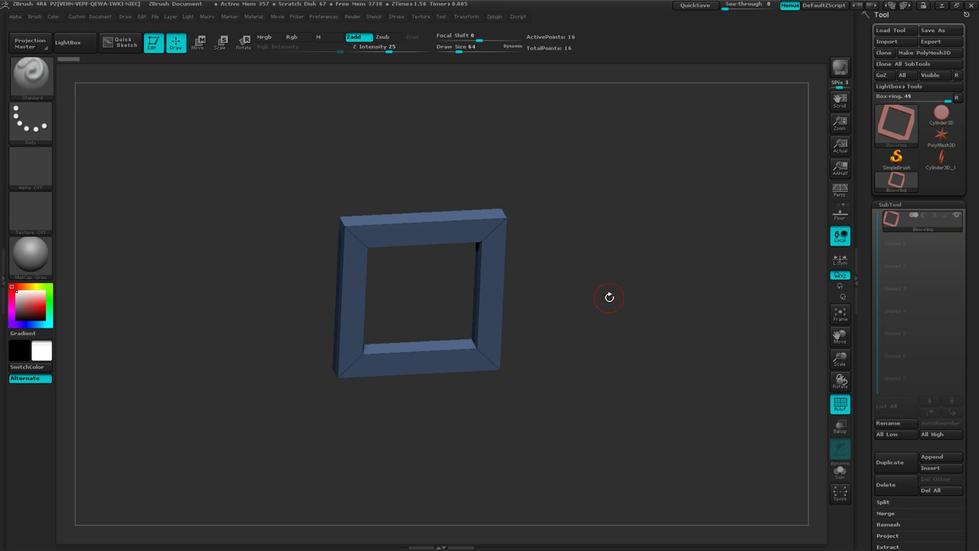
Try to rotate the Box-ring 45 degrees with the transpose line in a view snapped face-on.
shift+drag(561, 356, 551, 317)
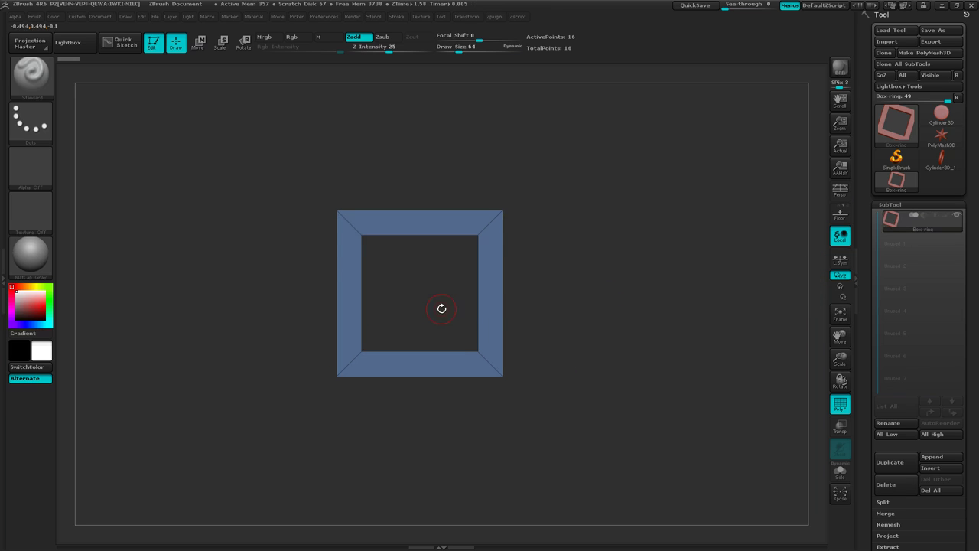
key(r)
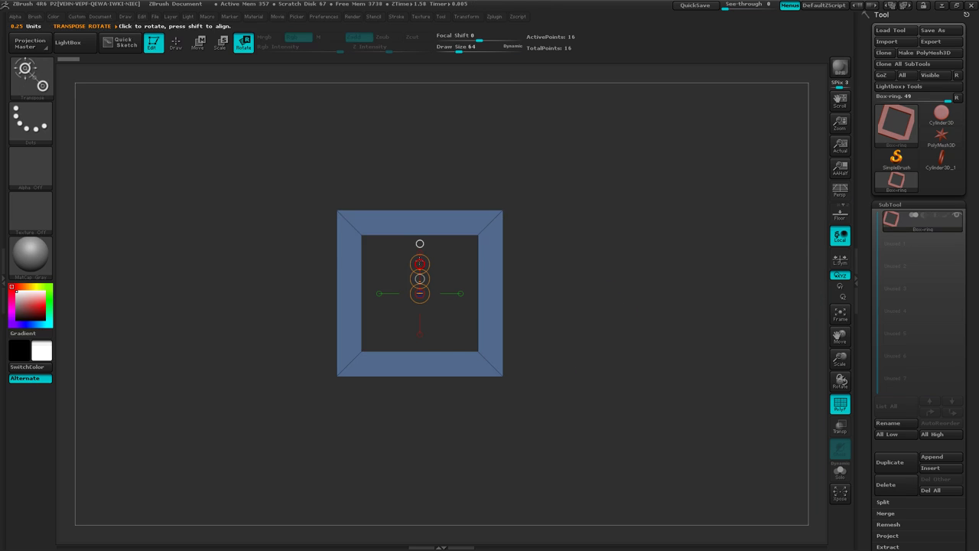
drag(419, 264, 396, 267)
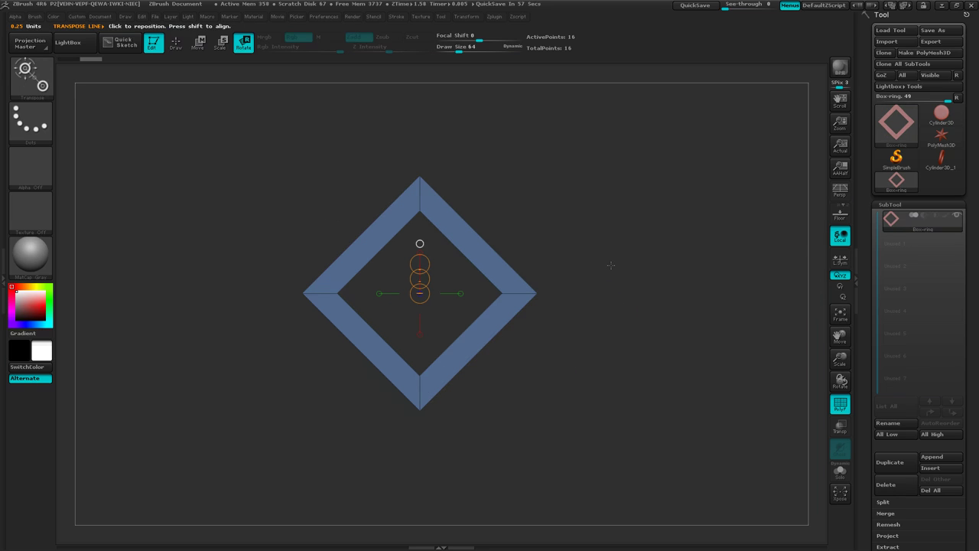
shift+drag(611, 265, 609, 266)
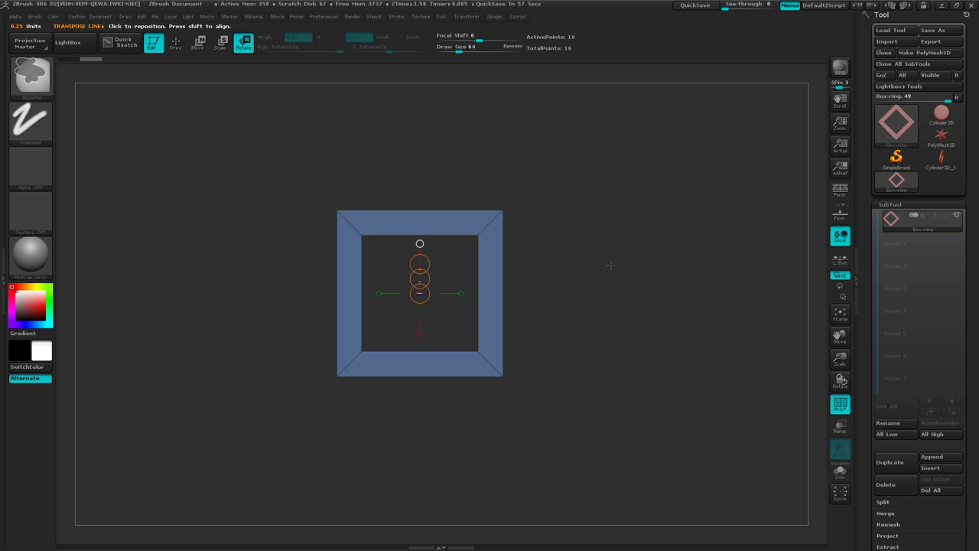
Show the floor grid and rotate the Box-ring 45 degrees so it stands on a corner as a diamond.
click(840, 215)
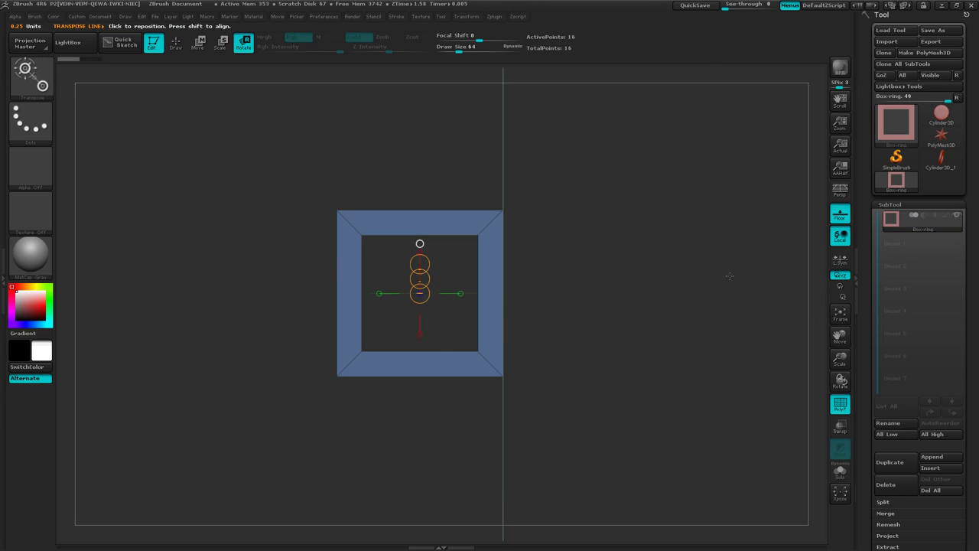
drag(626, 340, 582, 316)
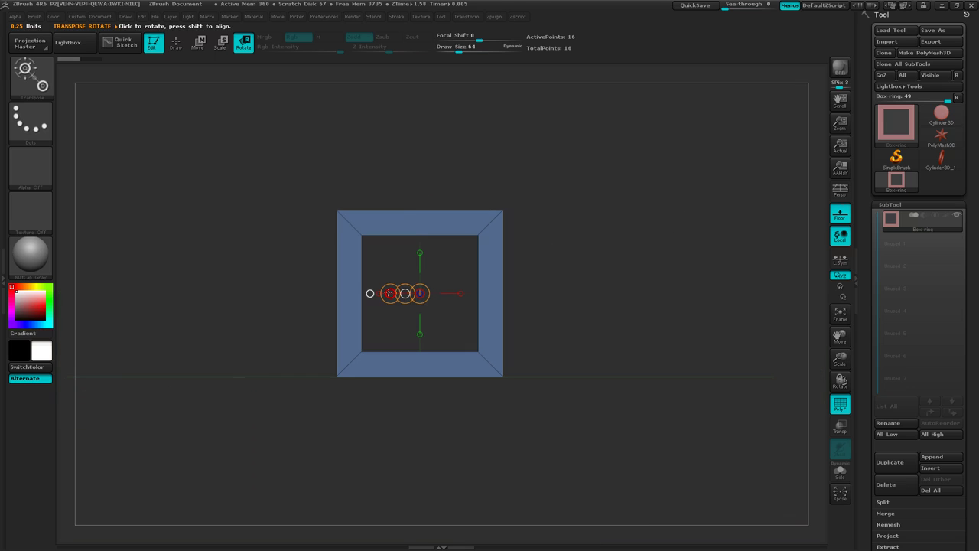
drag(389, 293, 397, 323)
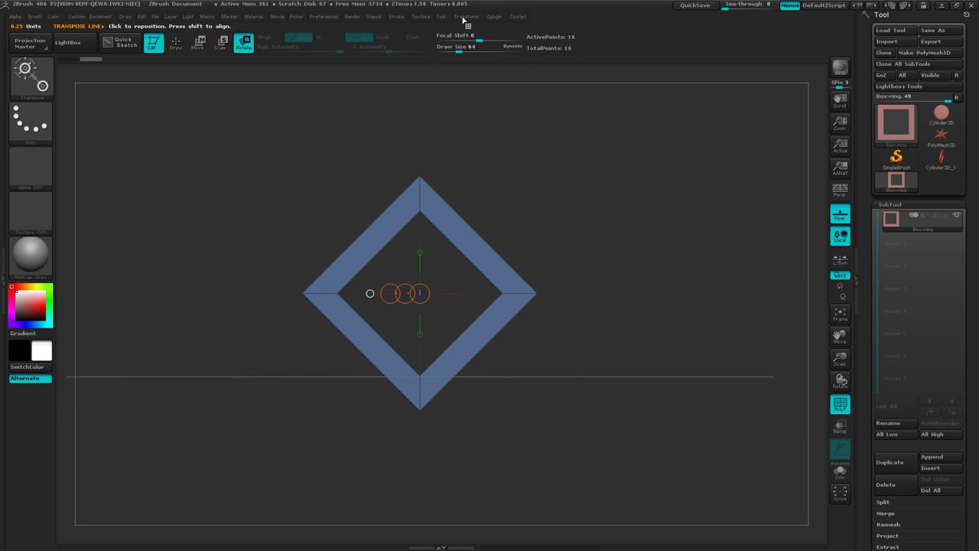
Set the pivot point for the rotated Box-ring.
click(465, 17)
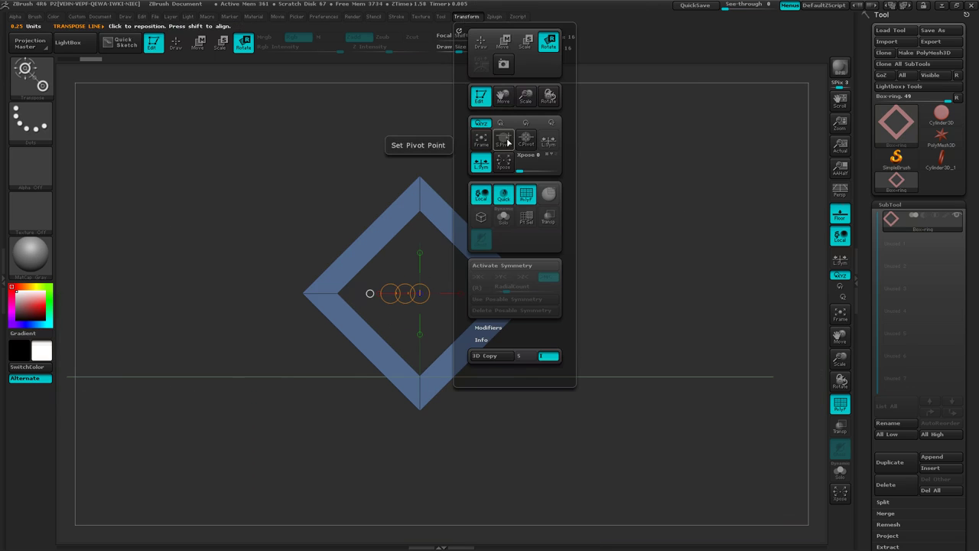
drag(632, 176, 638, 212)
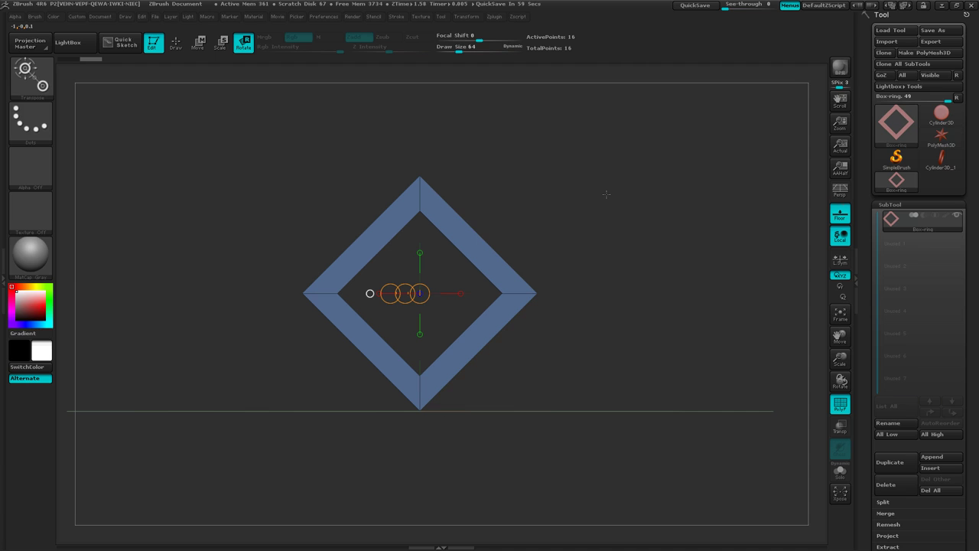
Return to Draw mode, switch to the Cylinder3D primitive and convert it to a PolyMesh3D.
key(q)
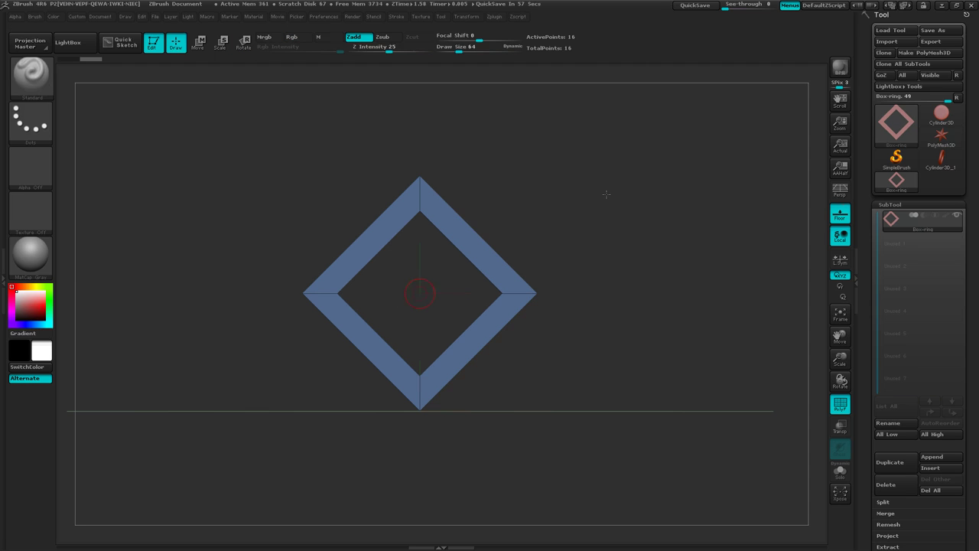
drag(621, 244, 618, 264)
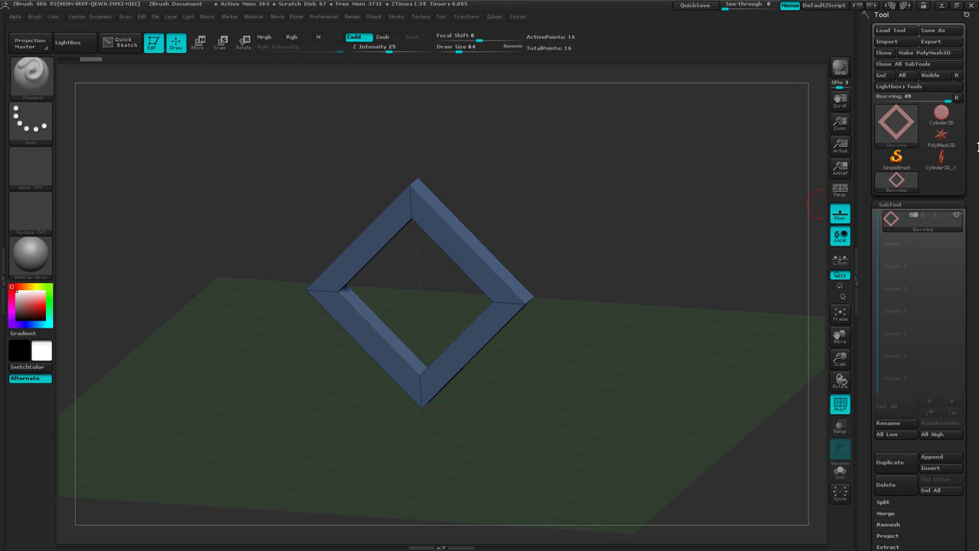
click(946, 120)
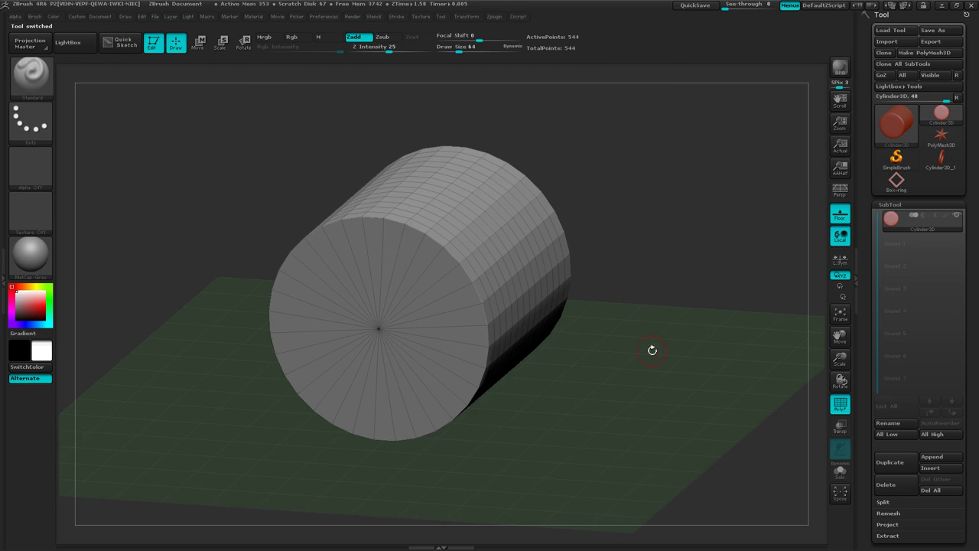
mouse_move(652, 350)
mouse_down()
mouse_move(635, 345)
mouse_move(635, 354)
mouse_up()
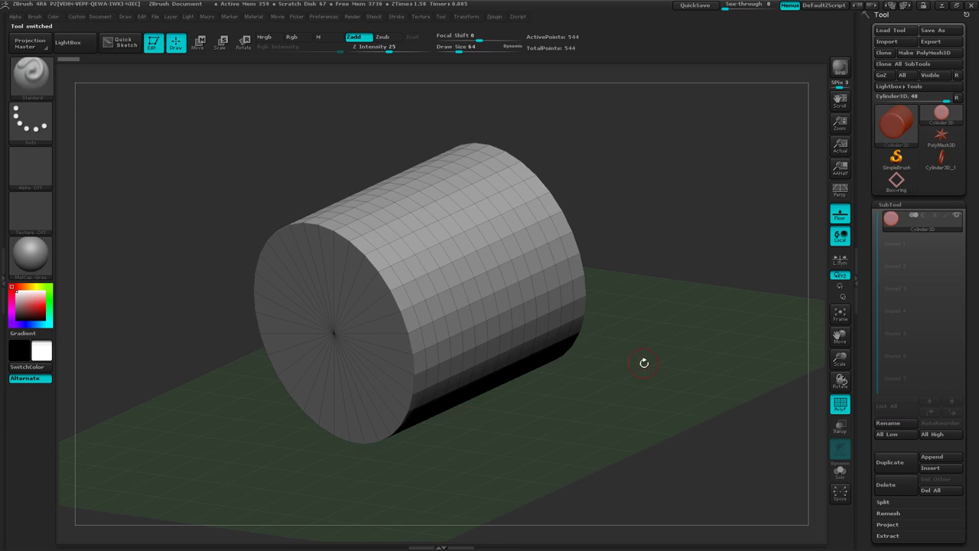
click(934, 52)
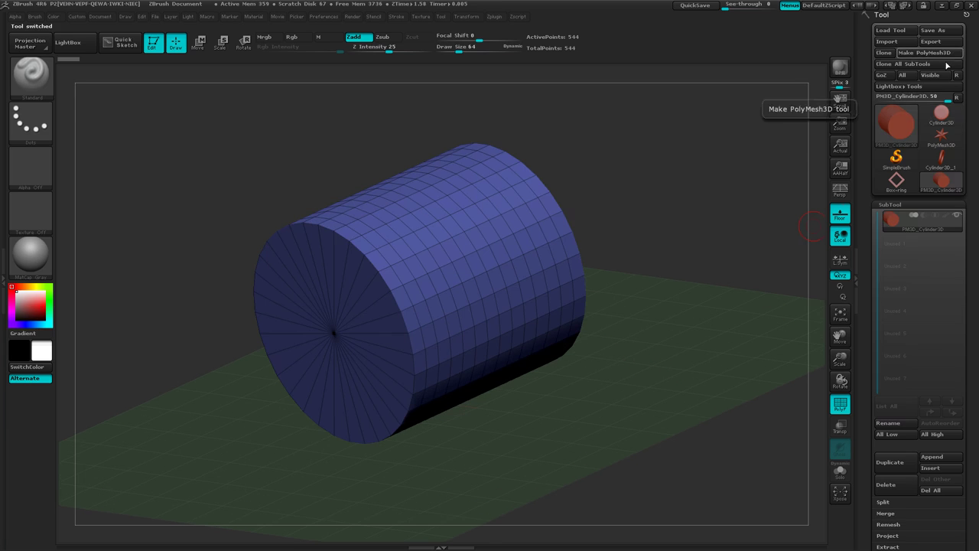
Remesh the cylinder with DynaMesh at resolution 32 with Polish enabled.
drag(975, 362, 968, 277)
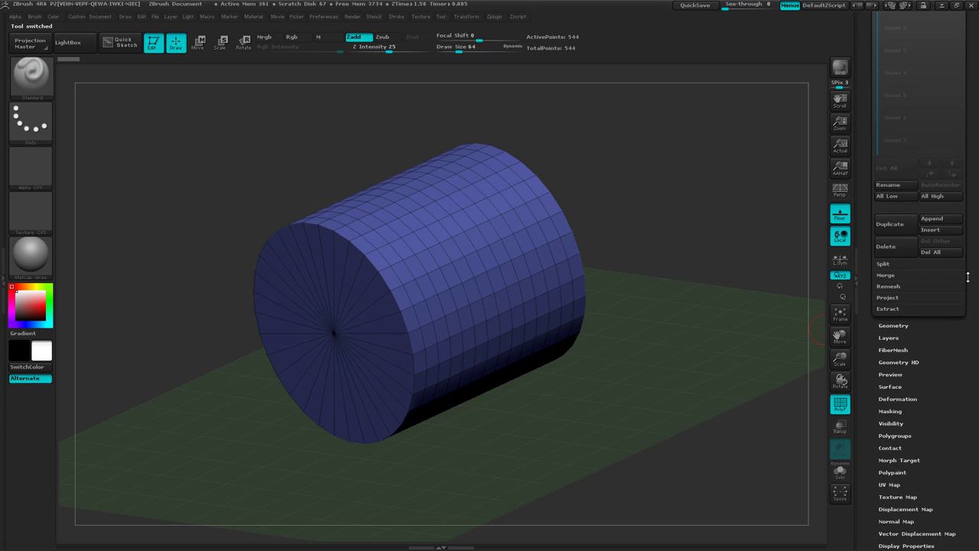
drag(968, 277, 967, 261)
click(894, 238)
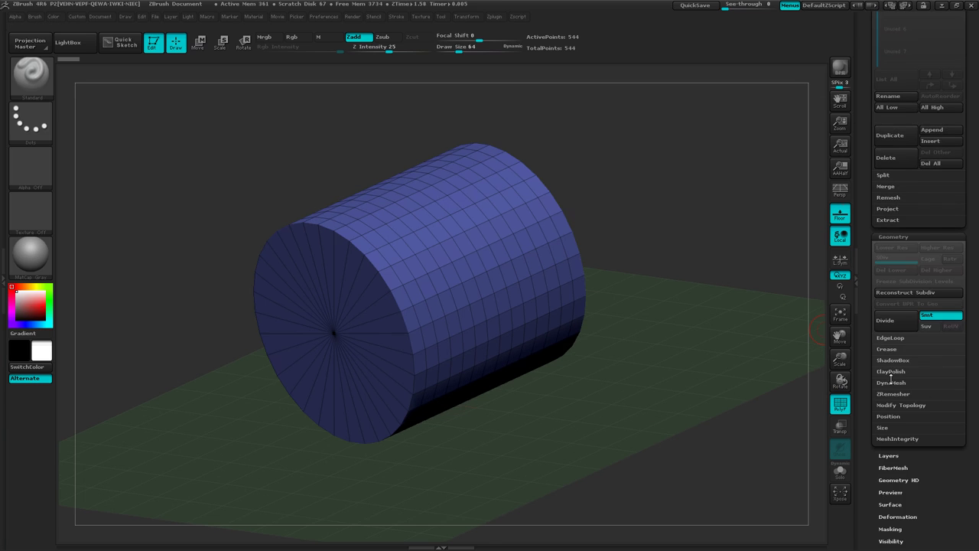
click(892, 382)
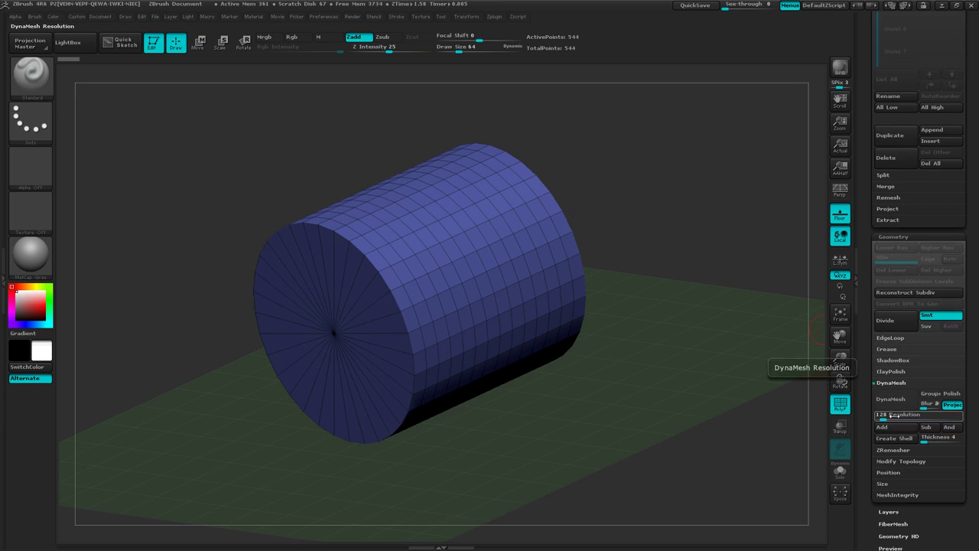
click(894, 415)
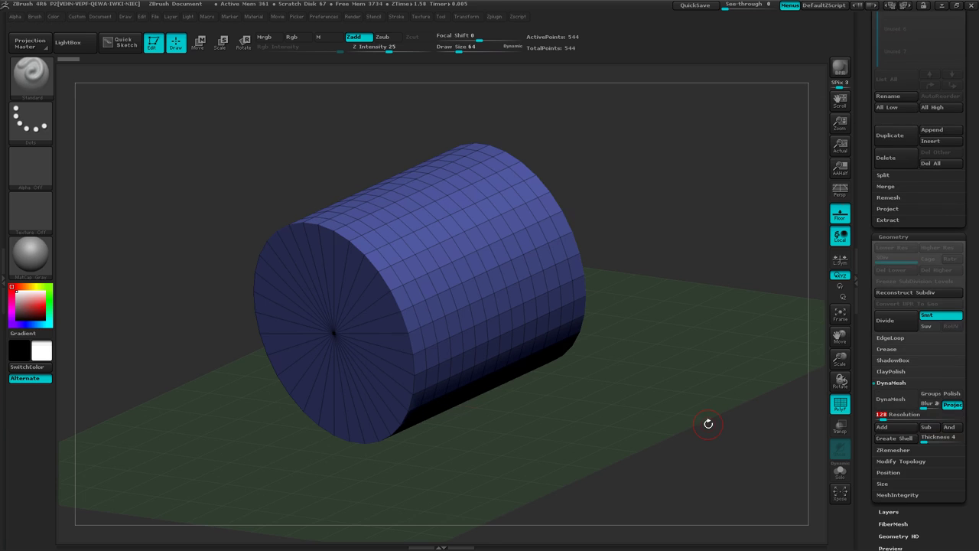
text(32)
click(953, 394)
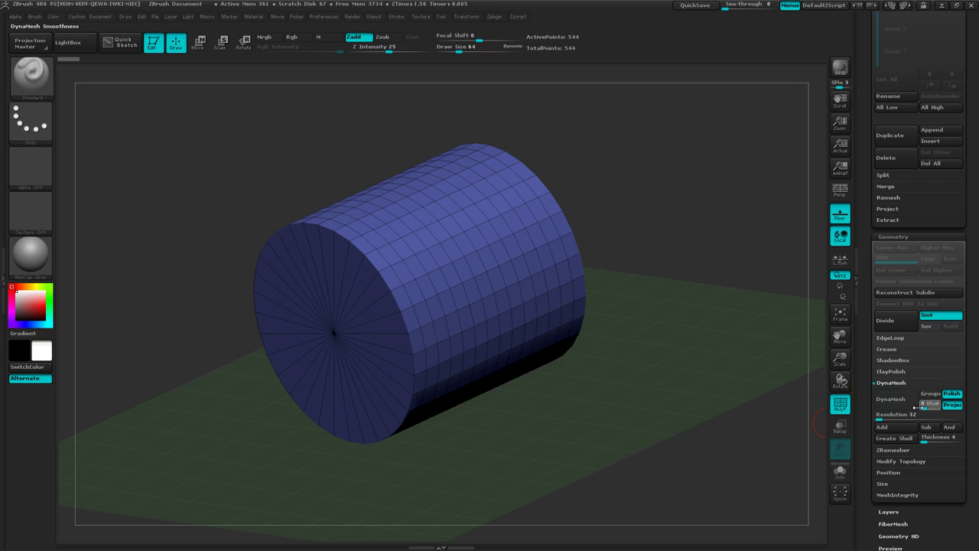
click(896, 404)
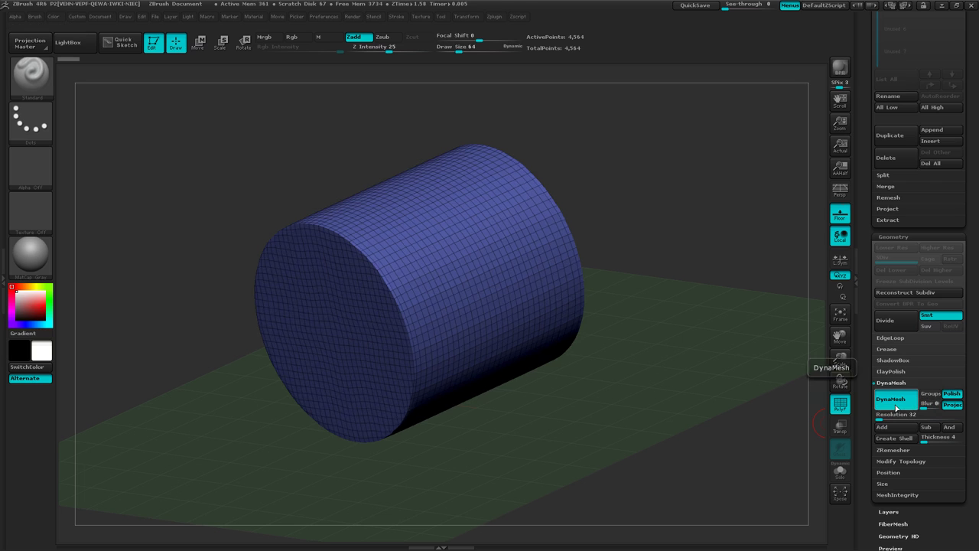
Check the remeshed cylinder's end cap up close and turn off DynaMesh mode.
drag(549, 424, 574, 402)
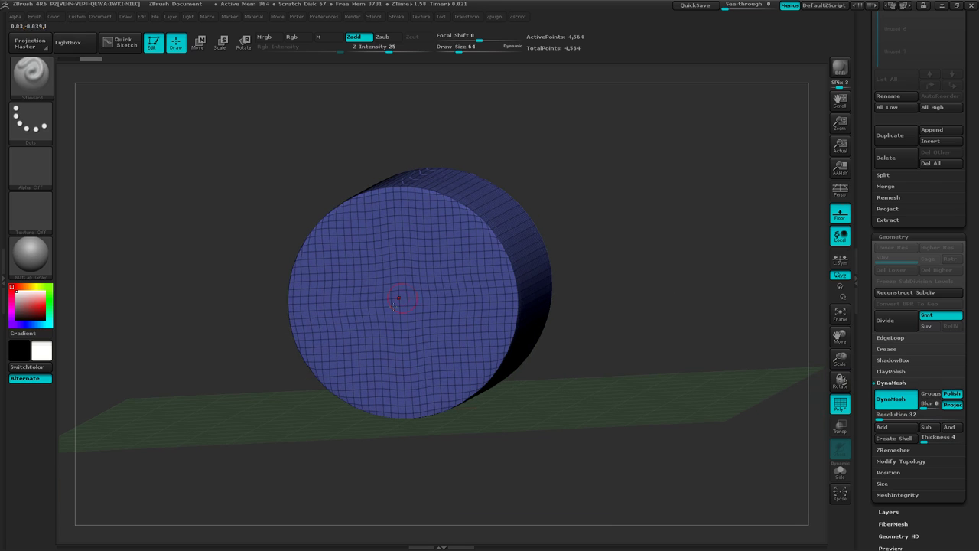
drag(575, 328, 474, 340)
mouse_move(473, 340)
right_down()
mouse_move(498, 349)
mouse_move(489, 317)
mouse_move(495, 256)
right_up()
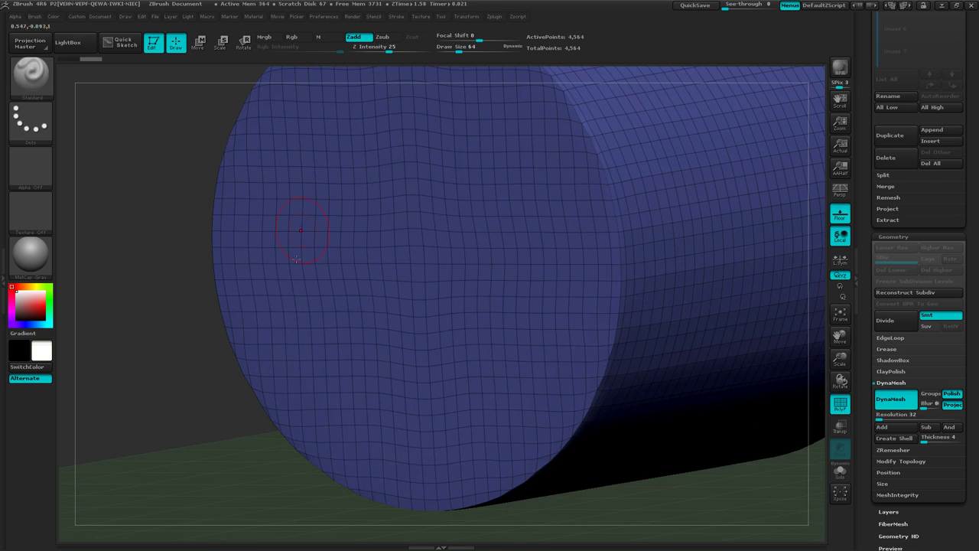
drag(968, 434, 968, 351)
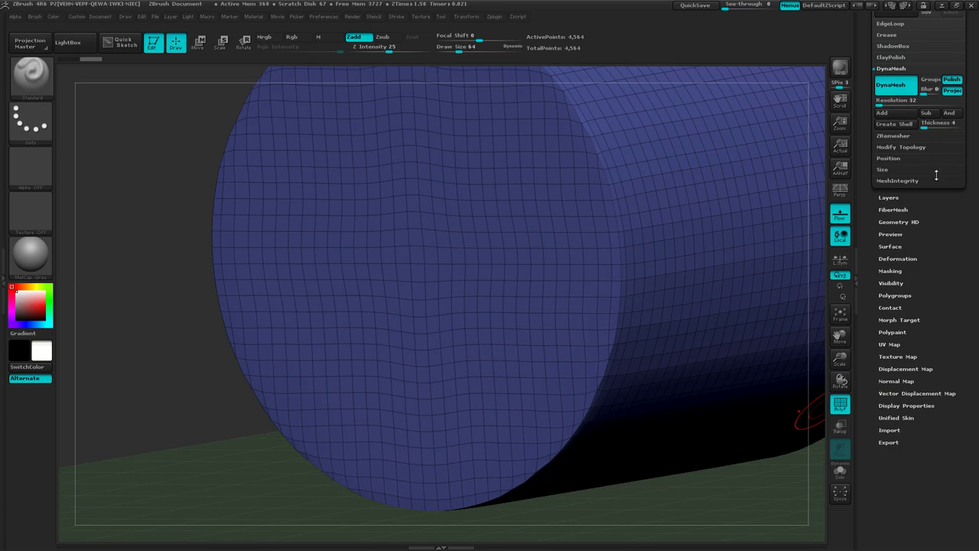
click(903, 87)
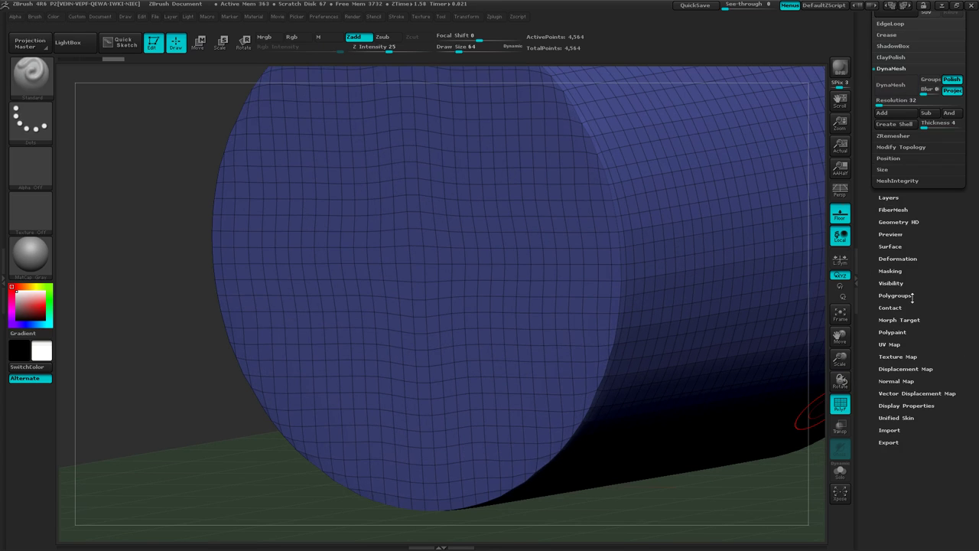
Try the Relax deformation on the cylinder at different strengths and modes, undoing each attempt.
click(903, 259)
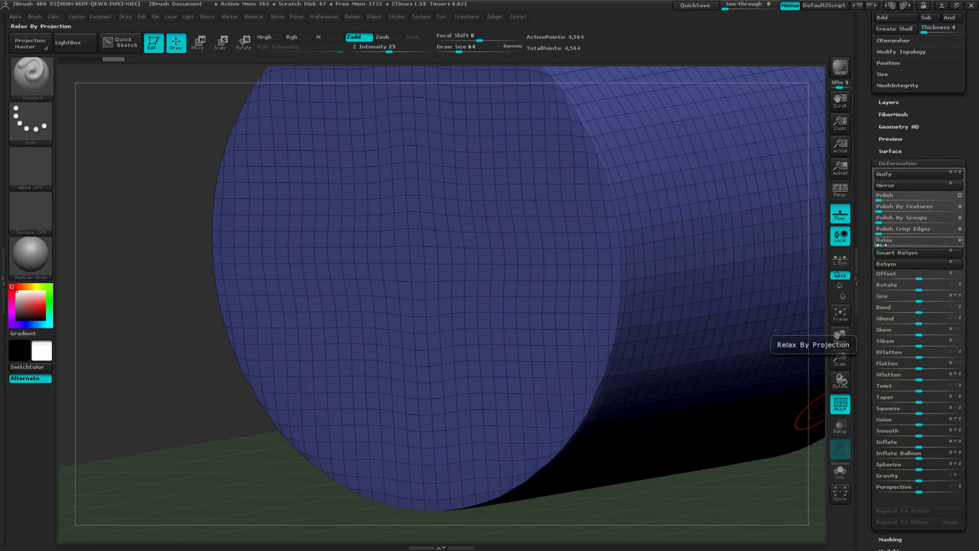
drag(878, 243, 909, 243)
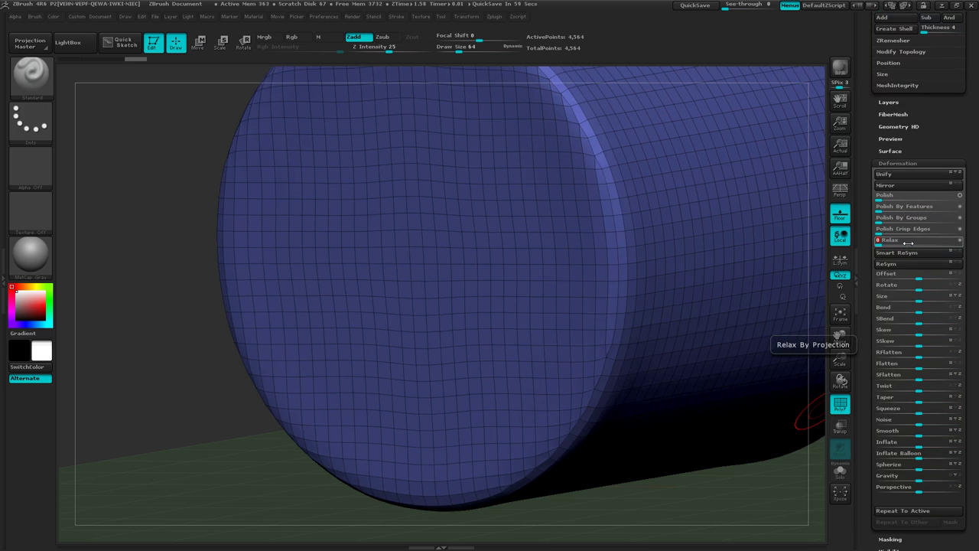
key(ctrl)
key(ctrl+z)
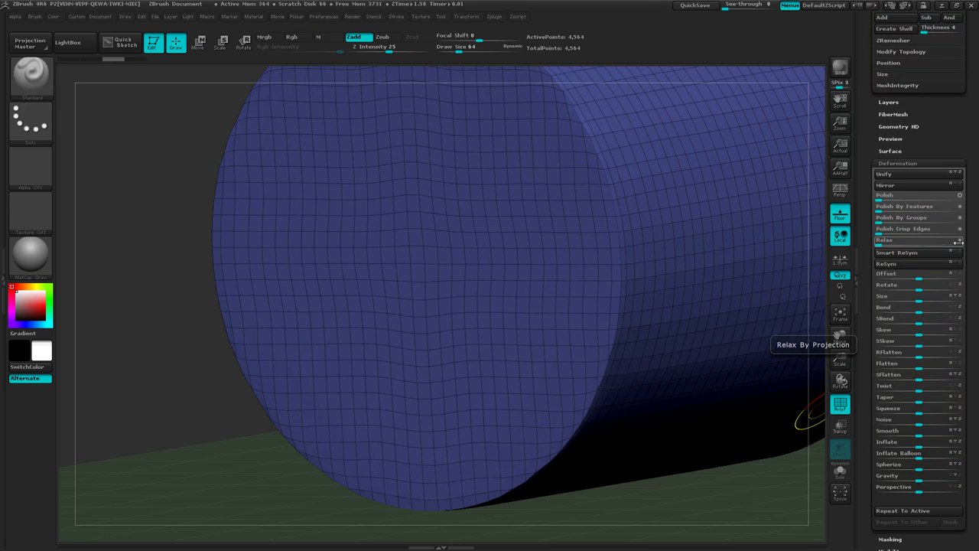
click(927, 243)
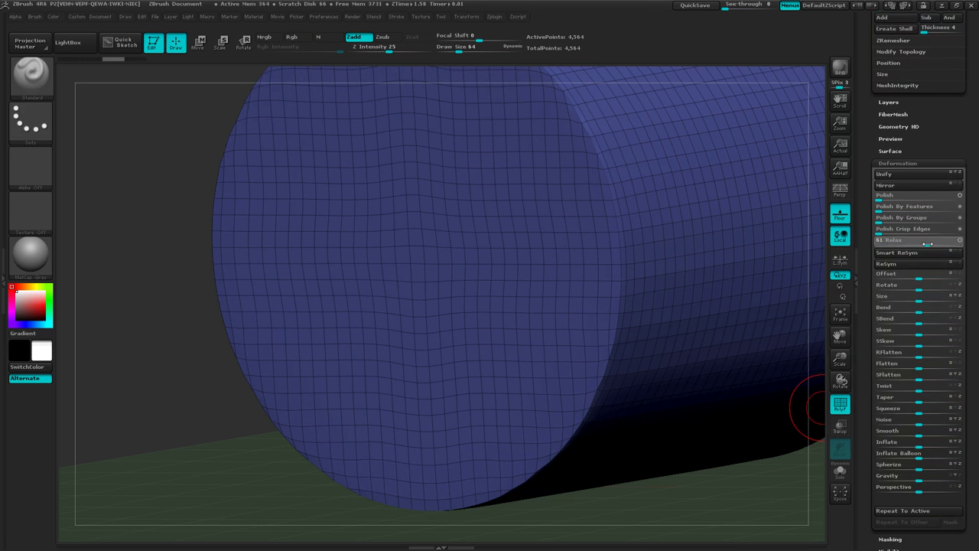
key(ctrl+z)
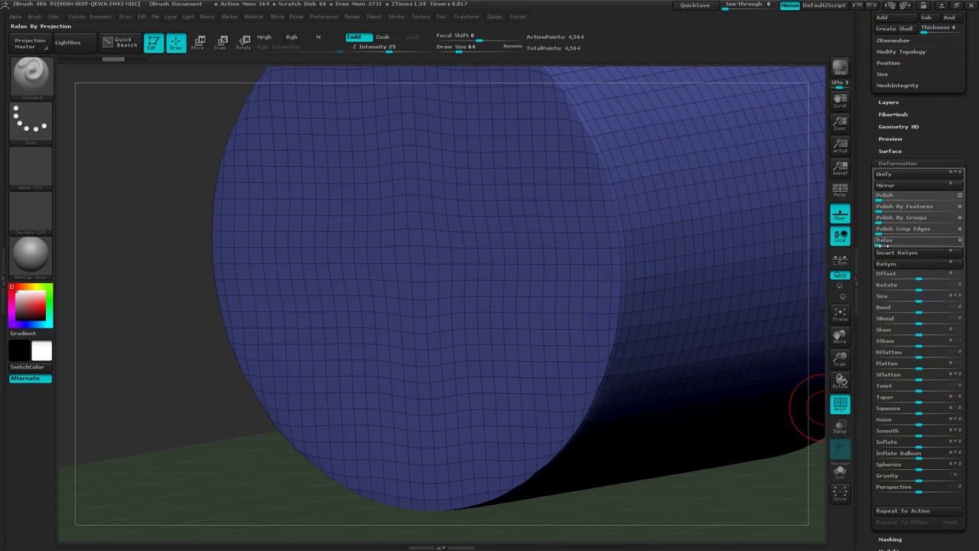
click(961, 243)
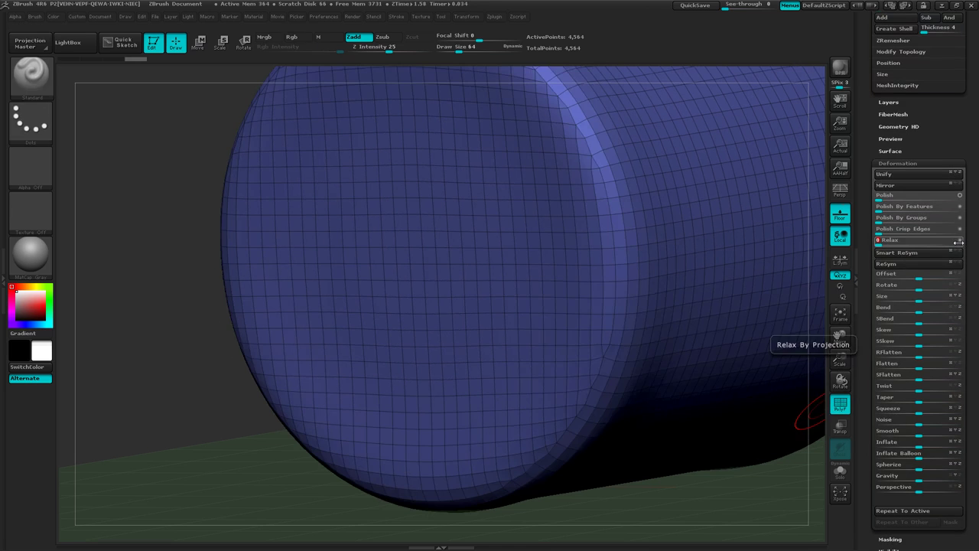
key(ctrl+z)
Switch the Relax mode to the open circle and relax the whole cylinder at full strength.
click(961, 242)
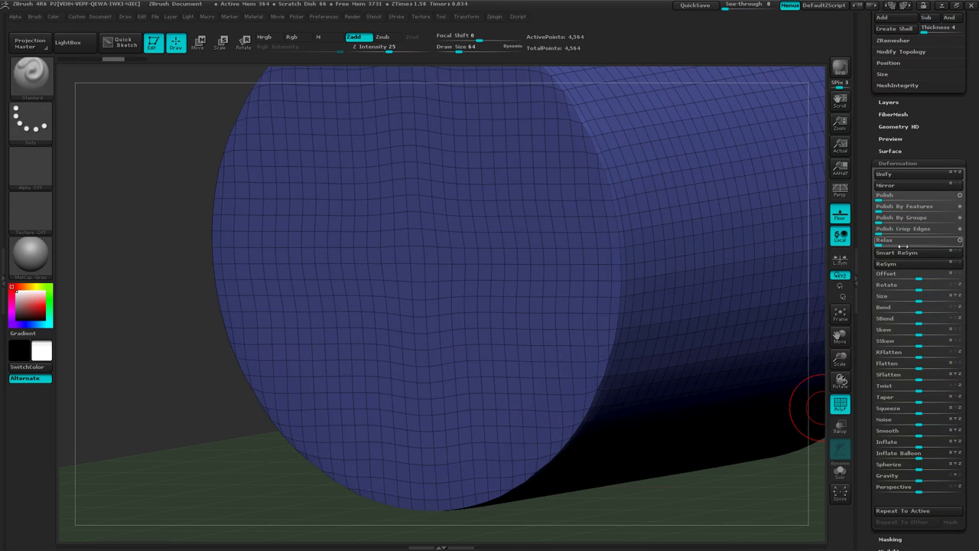
drag(879, 245, 969, 243)
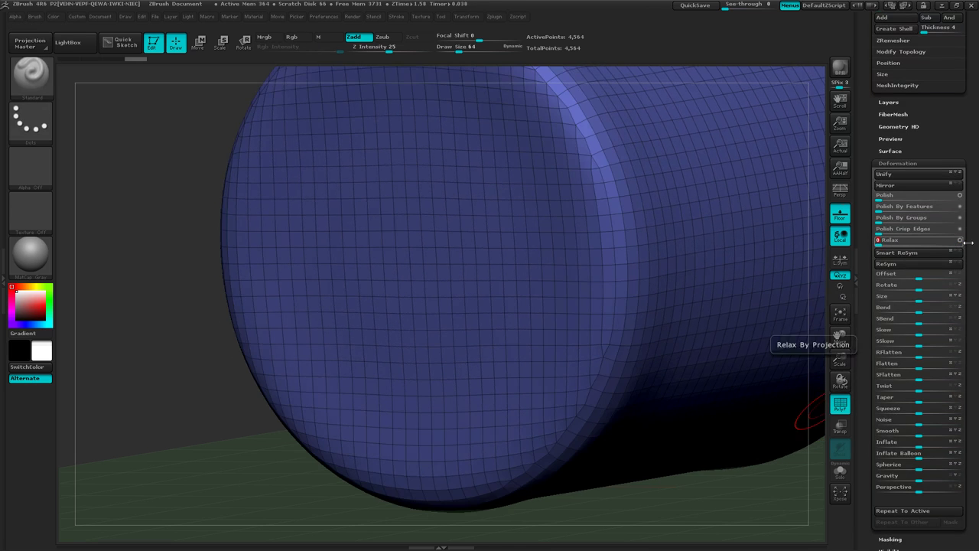
mouse_move(671, 396)
ctrl+right_down()
mouse_move(609, 359)
mouse_move(632, 358)
mouse_move(629, 366)
ctrl+right_up()
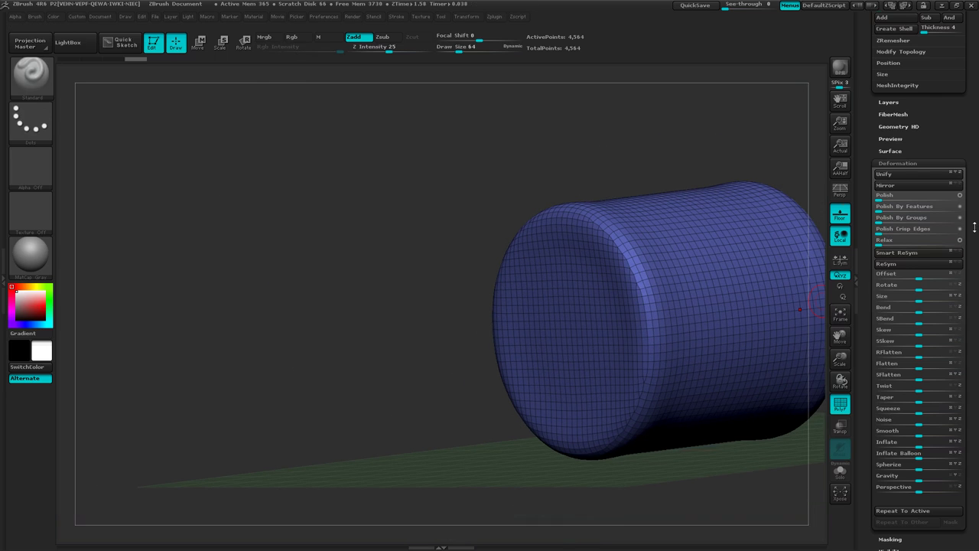
Smooth the relaxed cylinder with the Polish deformation, applying a further pass at 35.
drag(975, 230, 971, 266)
right_drag(668, 345, 622, 315)
drag(622, 315, 633, 364)
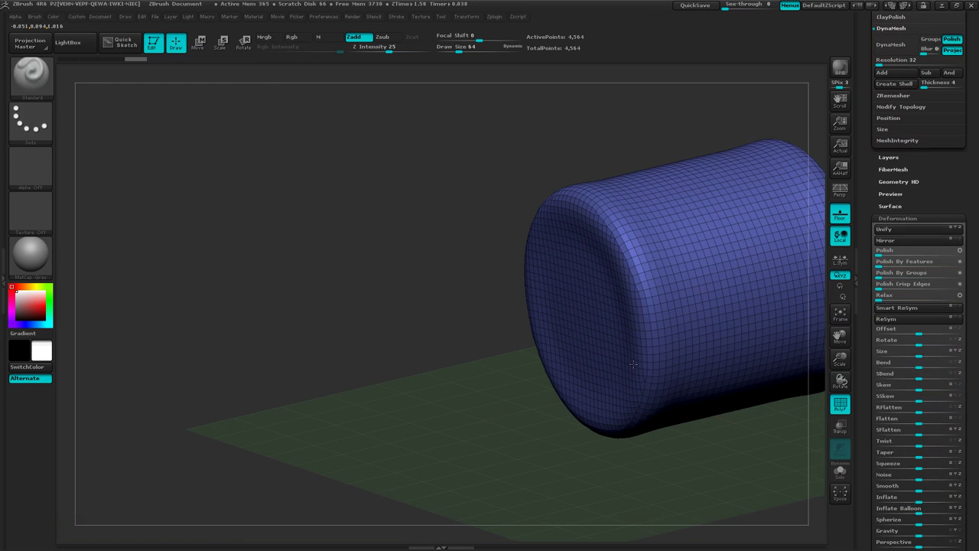
drag(880, 254, 890, 253)
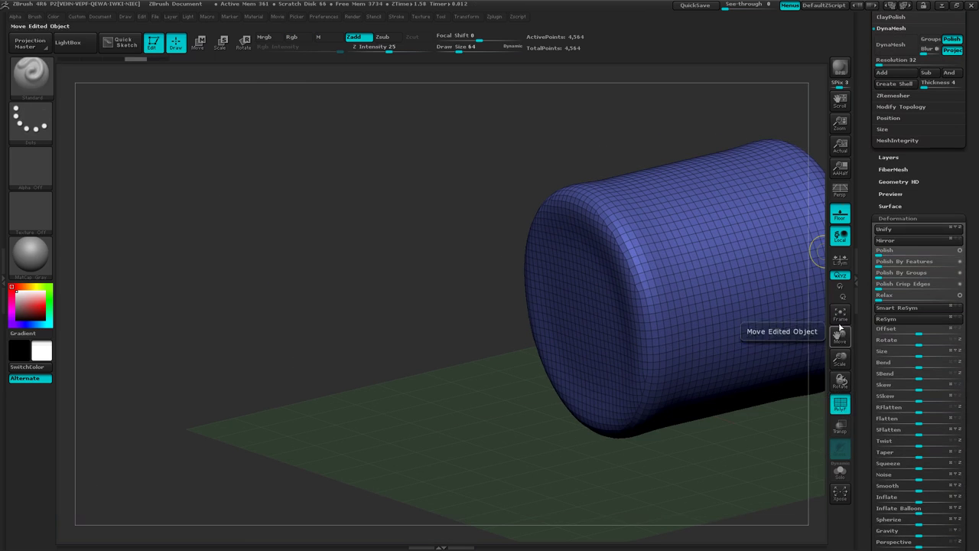
drag(882, 255, 932, 254)
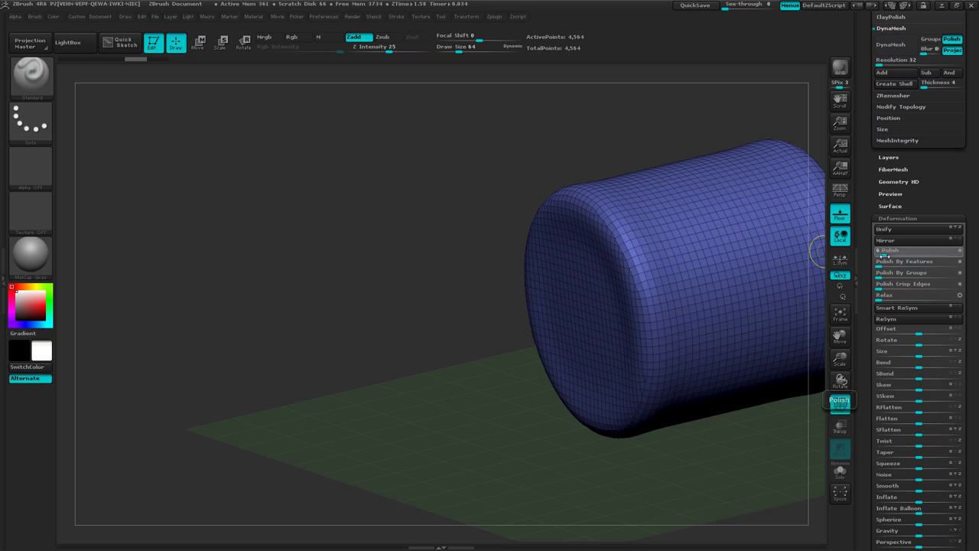
drag(882, 255, 904, 256)
key(ctrl)
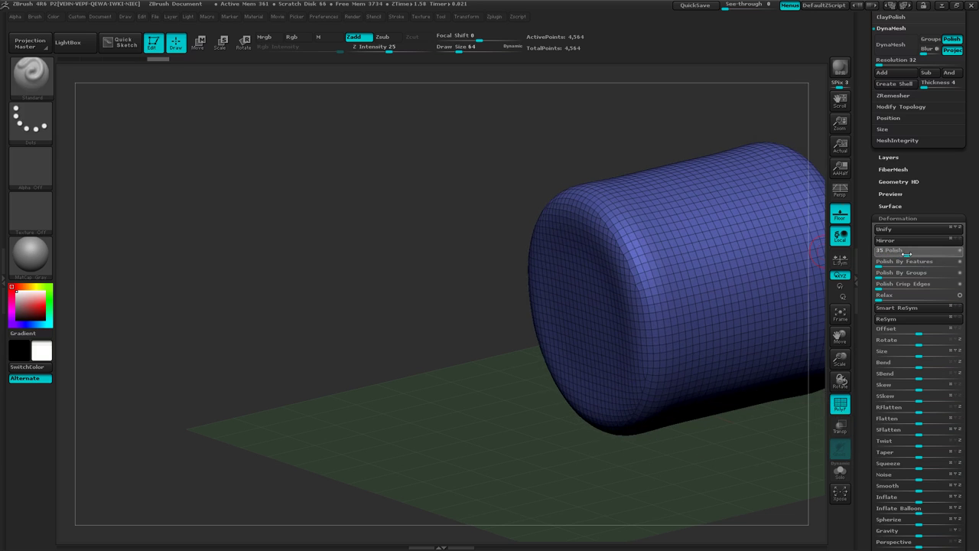
Undo the last Polish pass on the cylinder.
right_drag(704, 310, 741, 343)
mouse_move(741, 345)
mouse_down()
mouse_move(728, 334)
mouse_move(643, 359)
mouse_move(589, 389)
mouse_move(531, 334)
mouse_up()
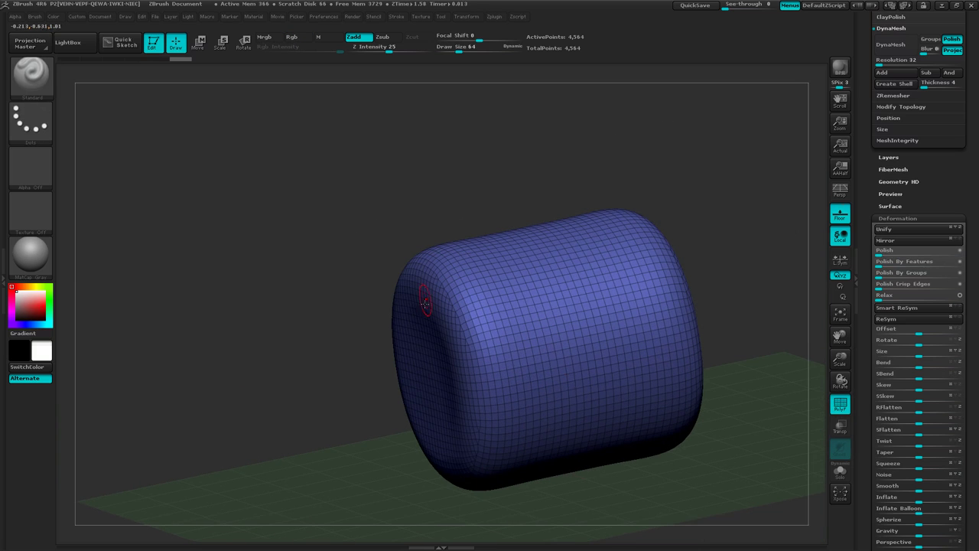
drag(364, 387, 562, 395)
key(ctrl+z)
drag(695, 341, 659, 350)
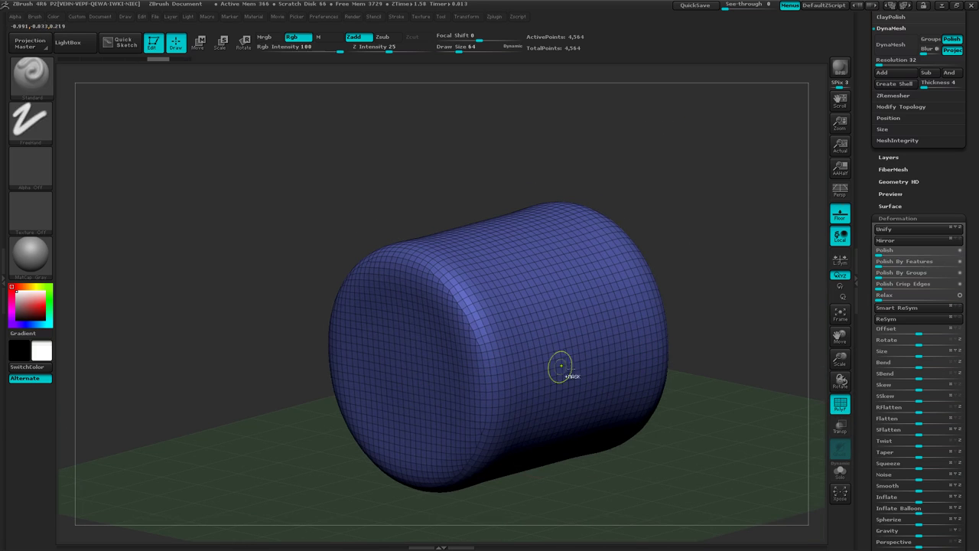
Assign the Box-ring mesh as the Micro Mesh replacement for the cylinder's polygons and dismiss the note.
mouse_move(573, 369)
ctrl+right_down()
mouse_move(624, 358)
mouse_move(630, 264)
ctrl+right_up()
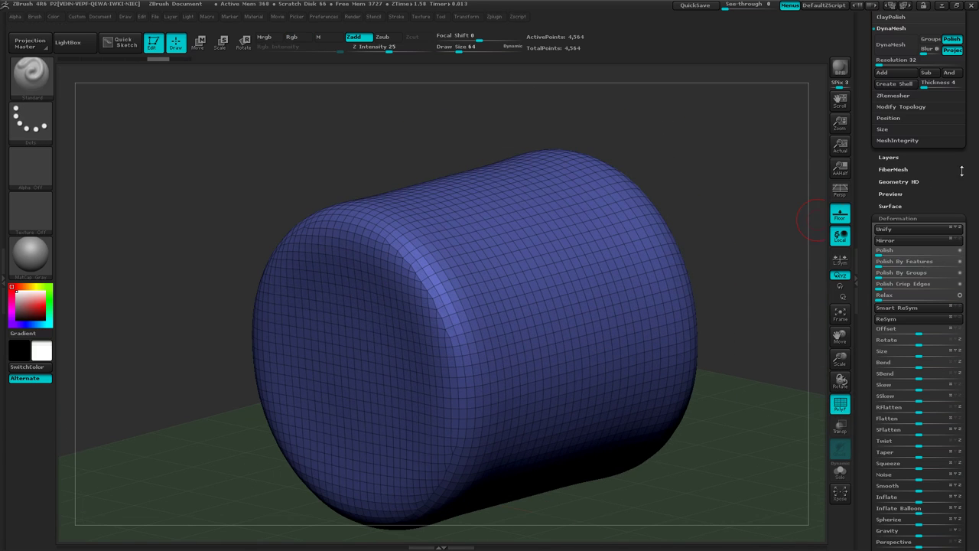
drag(971, 173, 974, 249)
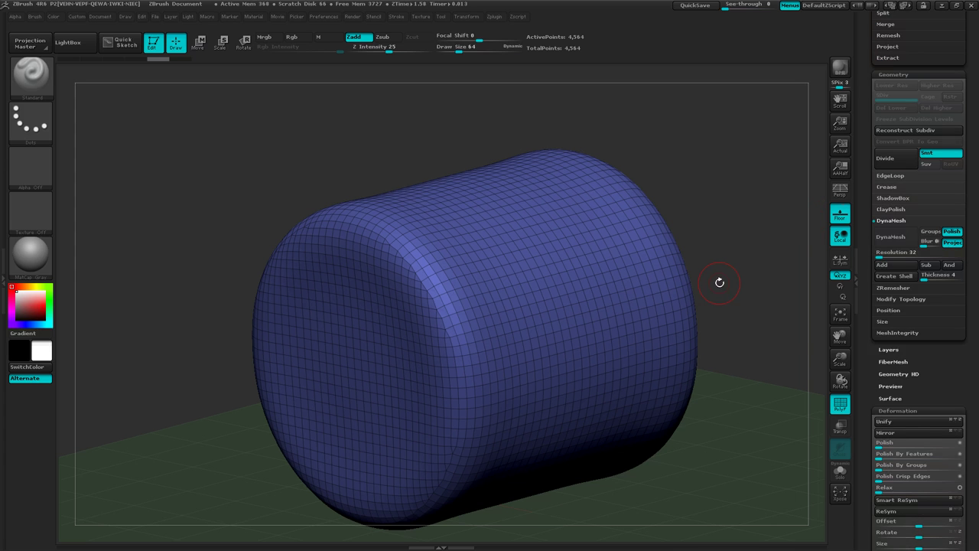
mouse_move(720, 283)
right_down()
mouse_move(720, 306)
mouse_move(674, 313)
right_up()
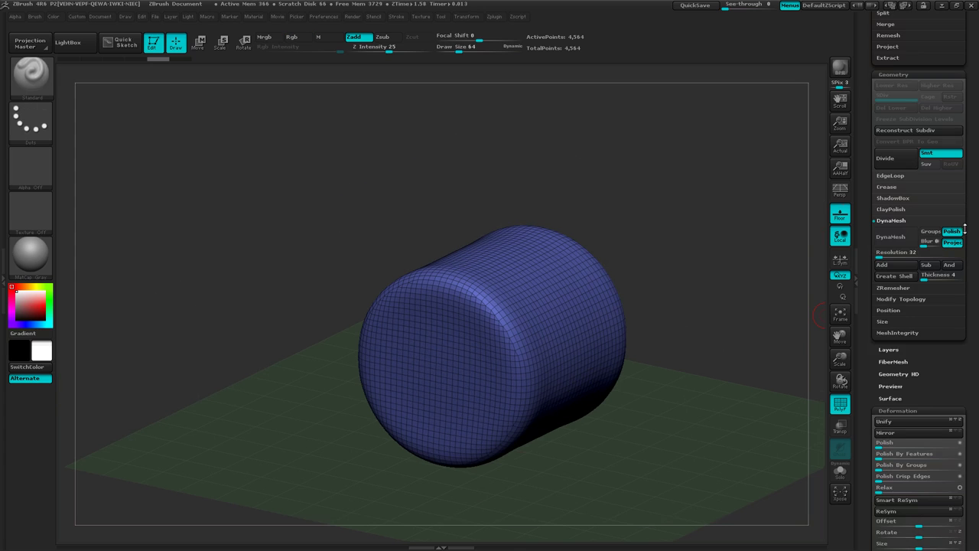
click(900, 299)
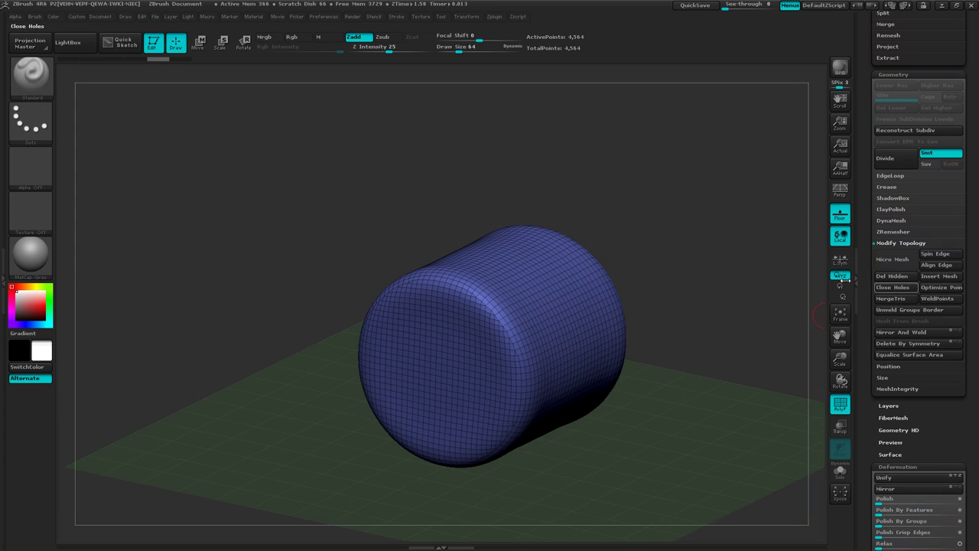
click(895, 259)
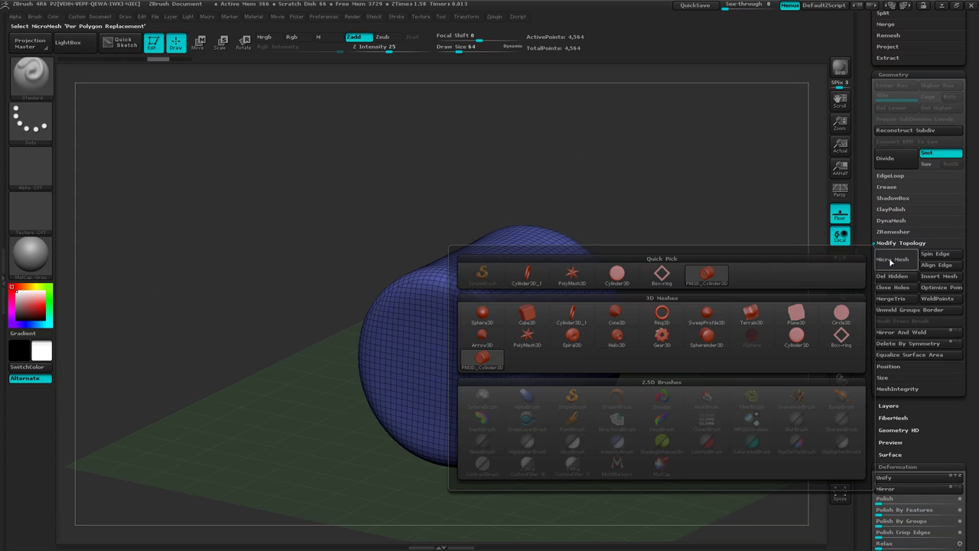
mouse_move(841, 337)
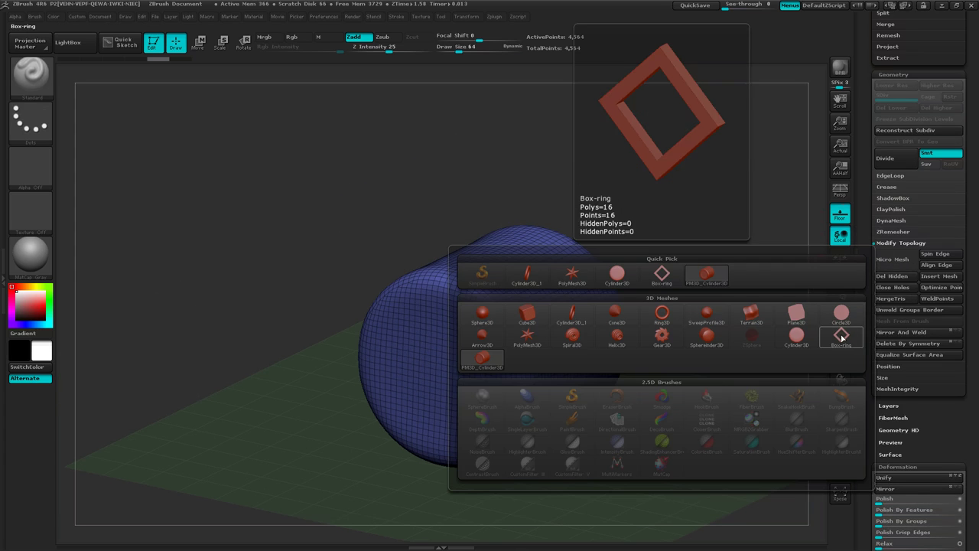
click(842, 336)
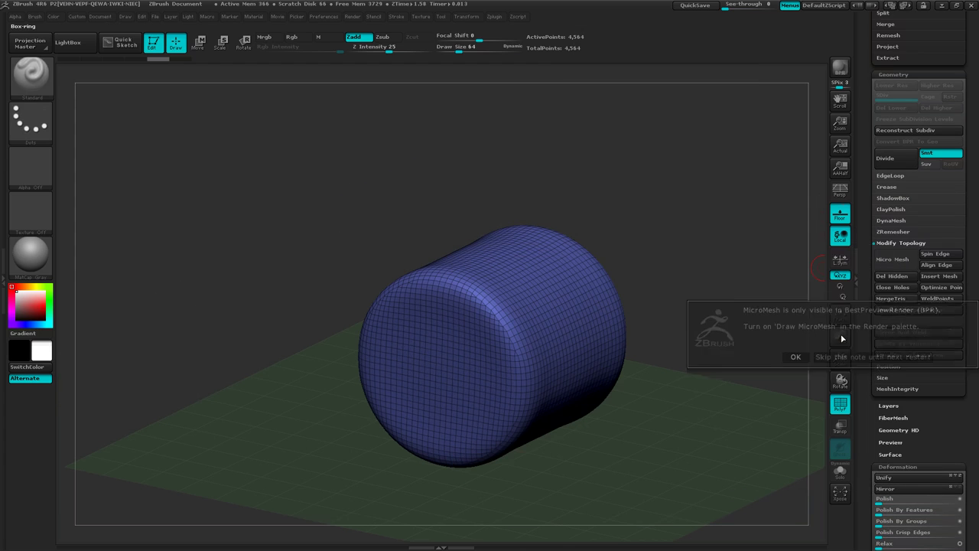
click(796, 356)
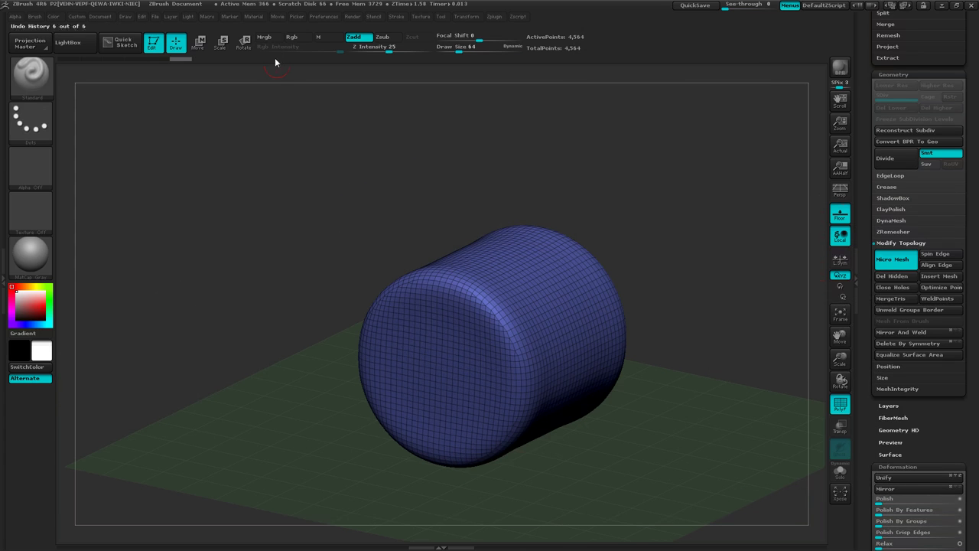
Enable Draw MicroMesh in the render properties and preview the cylinder with BPR renders, including one close-up.
click(353, 16)
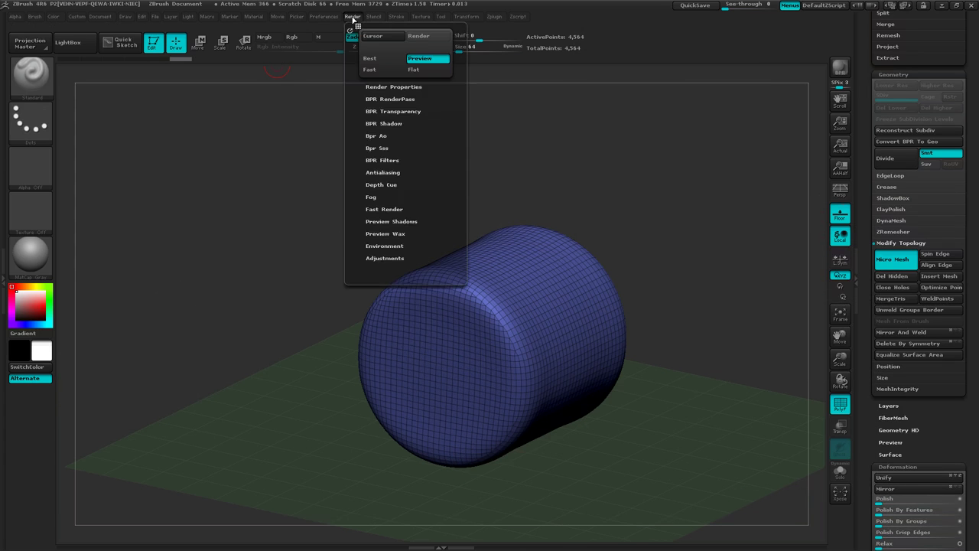
click(382, 85)
click(409, 132)
mouse_move(687, 229)
right_down()
mouse_move(680, 271)
mouse_move(767, 245)
right_up()
key(b)
key(s)
key(t)
click(840, 67)
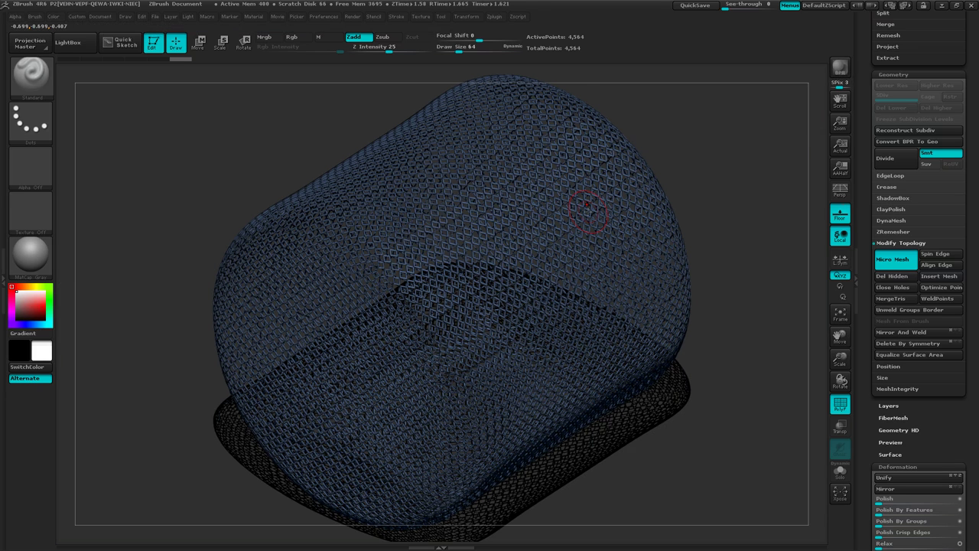
mouse_move(461, 277)
ctrl+right_down()
mouse_move(540, 258)
mouse_move(543, 212)
ctrl+right_up()
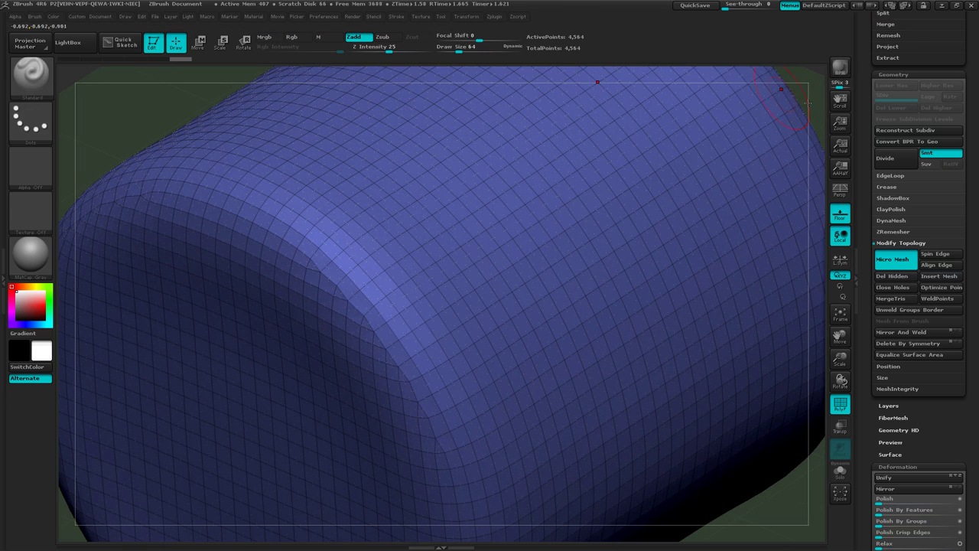
click(840, 71)
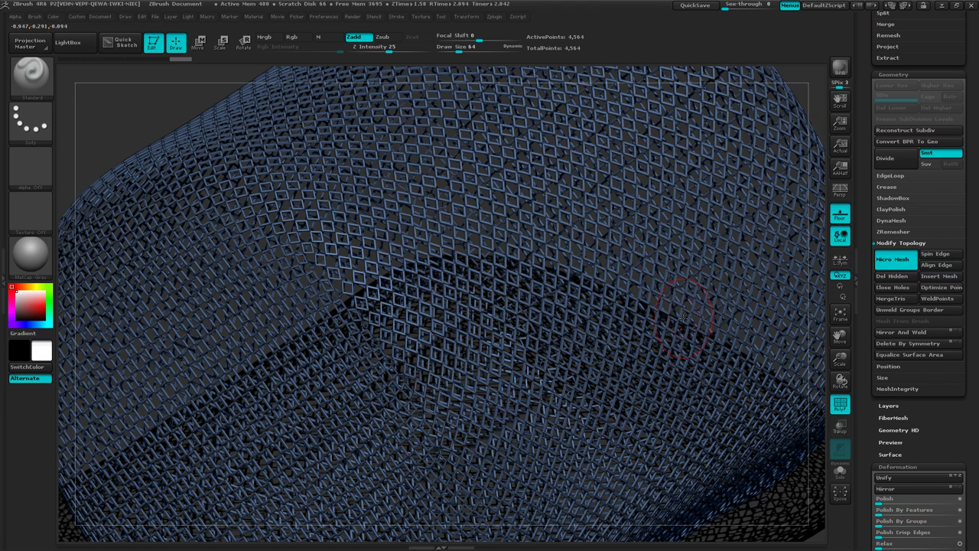
Turn off the polyframe display, render the cylinder with BPR and convert the BPR result to geometry.
key(shift+f)
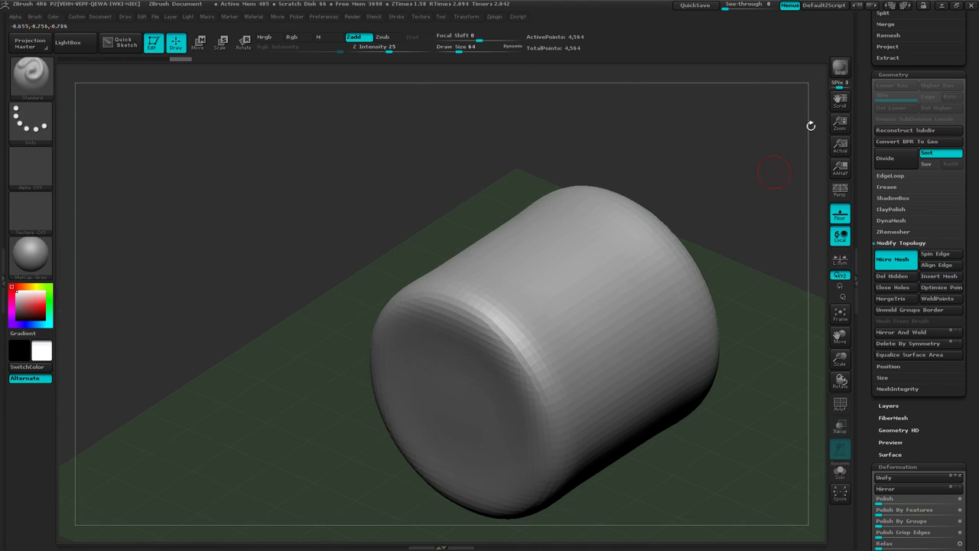
click(841, 68)
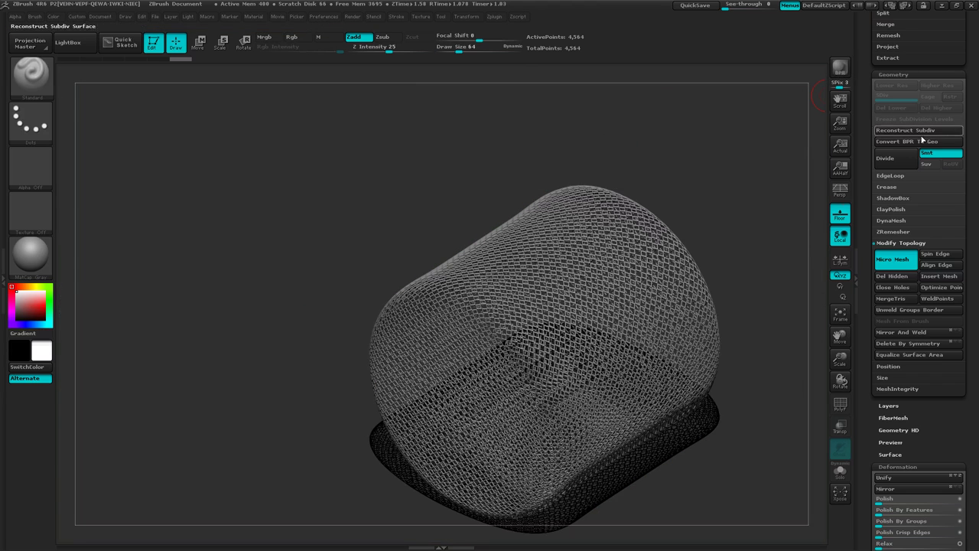
click(897, 143)
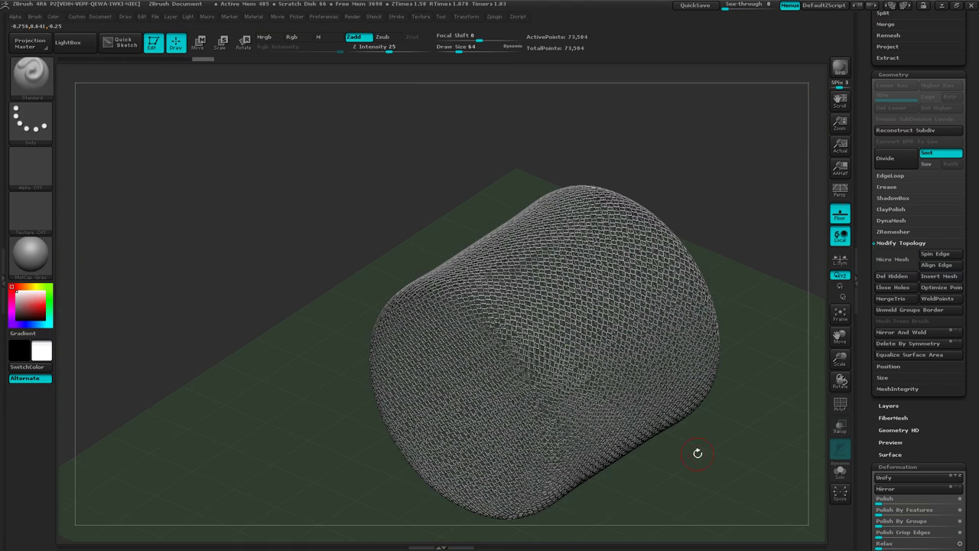
Render the converted mesh with BPR, turn off Draw MicroMesh in the render properties and render again.
drag(698, 453, 643, 115)
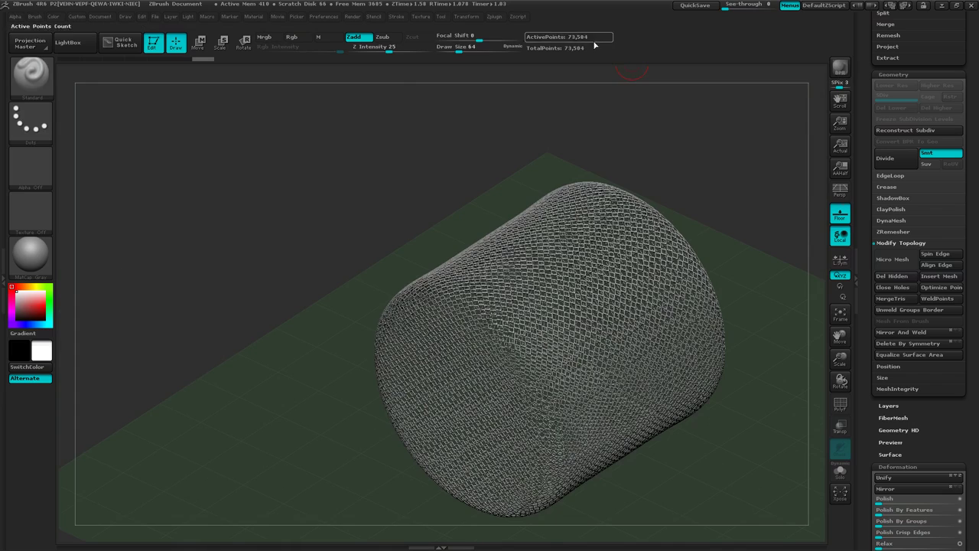
right_drag(674, 313, 685, 333)
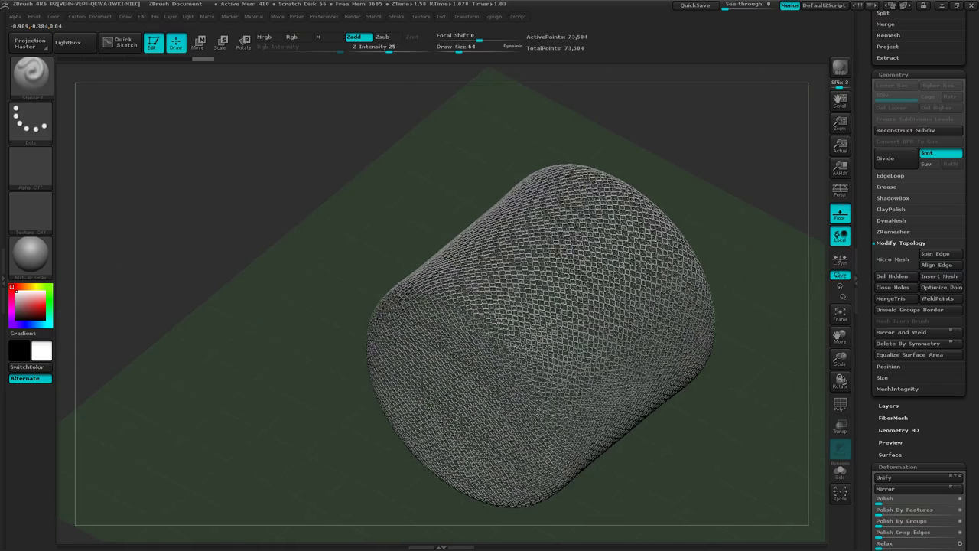
drag(612, 321, 649, 353)
mouse_move(650, 353)
right_down()
mouse_move(624, 329)
mouse_move(634, 371)
right_up()
mouse_move(678, 412)
ctrl+right_down()
mouse_move(670, 360)
mouse_move(763, 395)
mouse_move(766, 344)
ctrl+right_up()
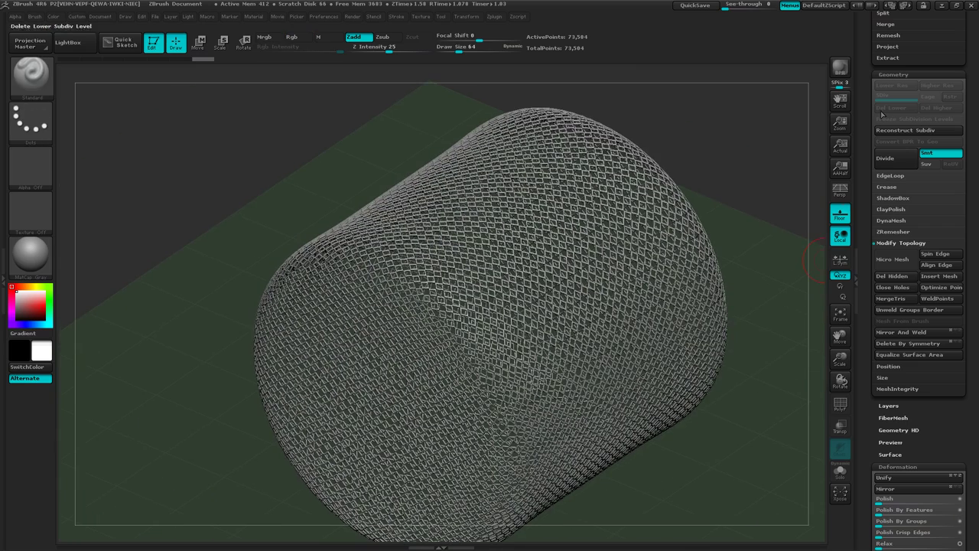
click(842, 71)
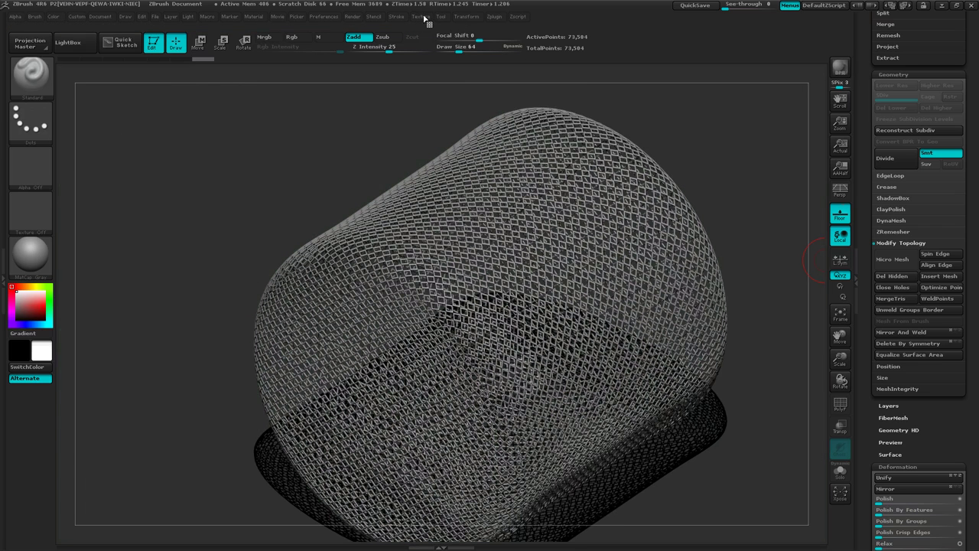
click(359, 19)
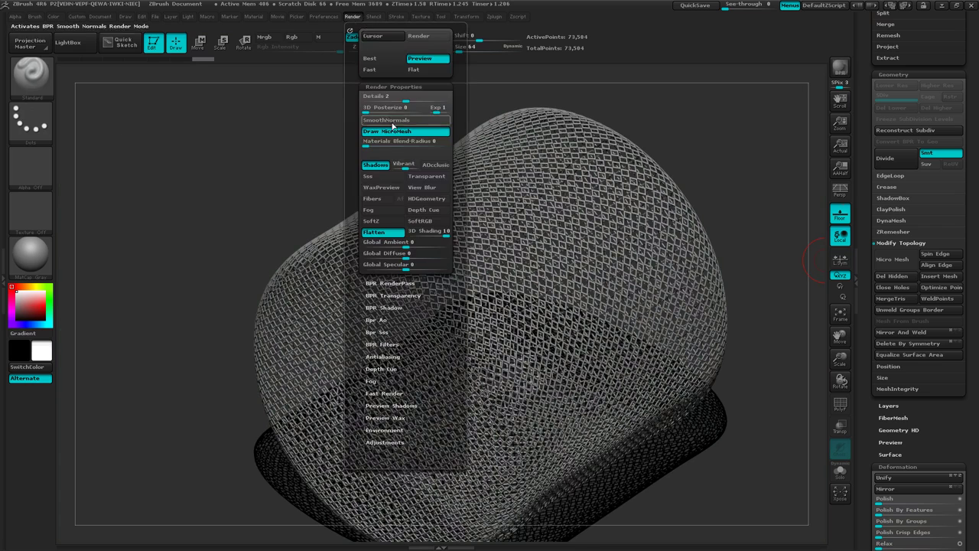
click(405, 130)
click(841, 69)
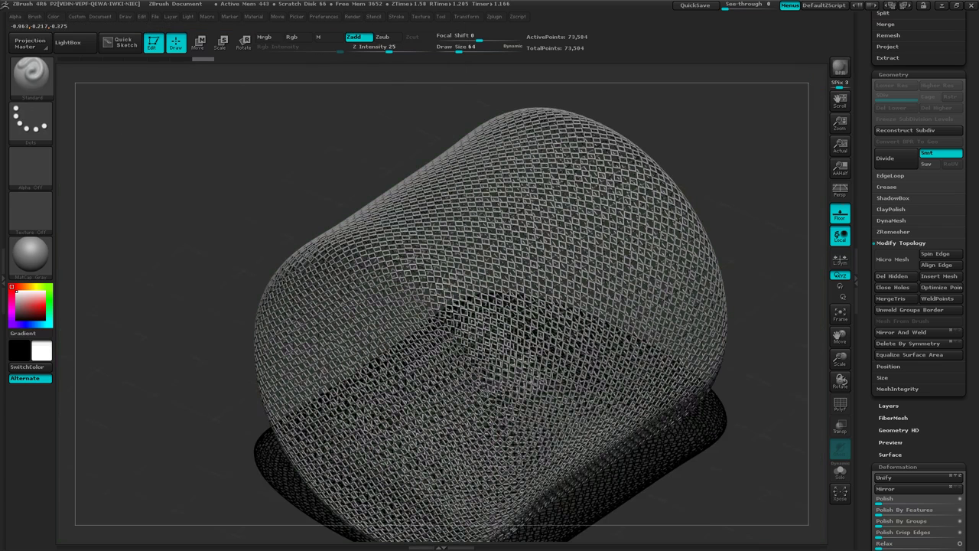
Thicken the strands of the converted mesh with the Inflate deformation, undoing unwanted passes.
mouse_move(624, 322)
right_down()
mouse_move(647, 333)
mouse_move(647, 299)
mouse_move(643, 356)
right_up()
ctrl+right_drag(564, 316, 536, 249)
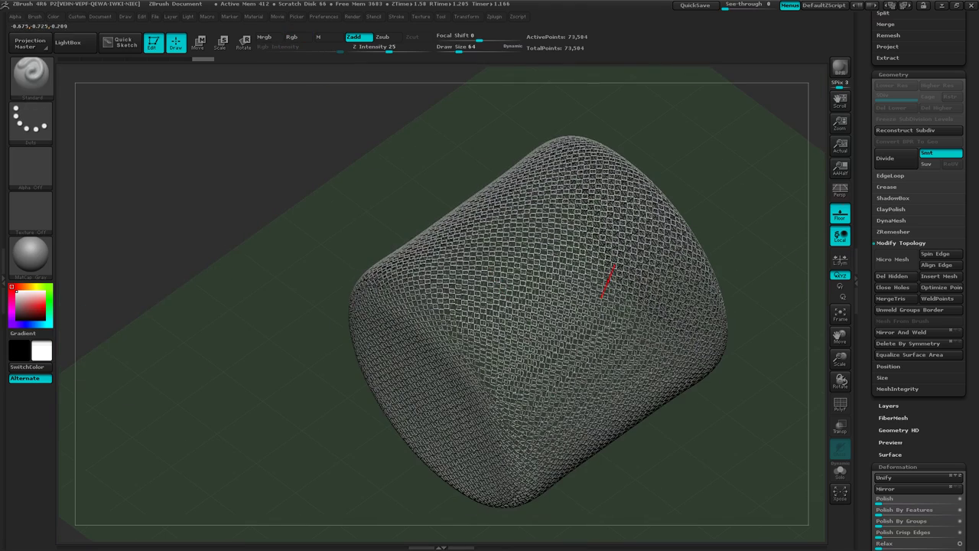
mouse_move(613, 315)
right_down()
mouse_move(639, 256)
mouse_move(643, 283)
mouse_move(612, 264)
mouse_move(635, 287)
right_up()
drag(268, 386, 254, 360)
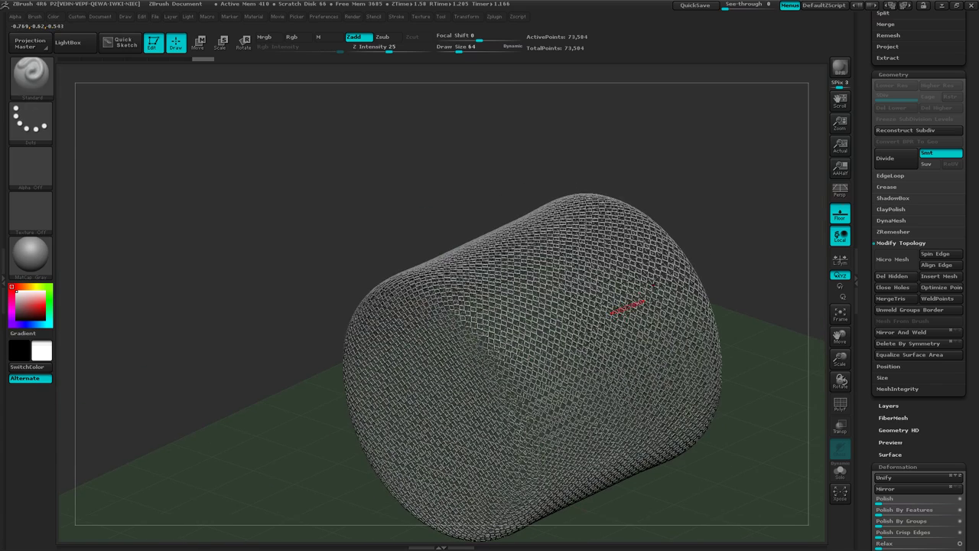
drag(969, 350, 967, 300)
ctrl+right_drag(451, 325, 635, 295)
mouse_move(475, 312)
ctrl+right_down()
mouse_move(657, 271)
mouse_move(398, 207)
ctrl+right_up()
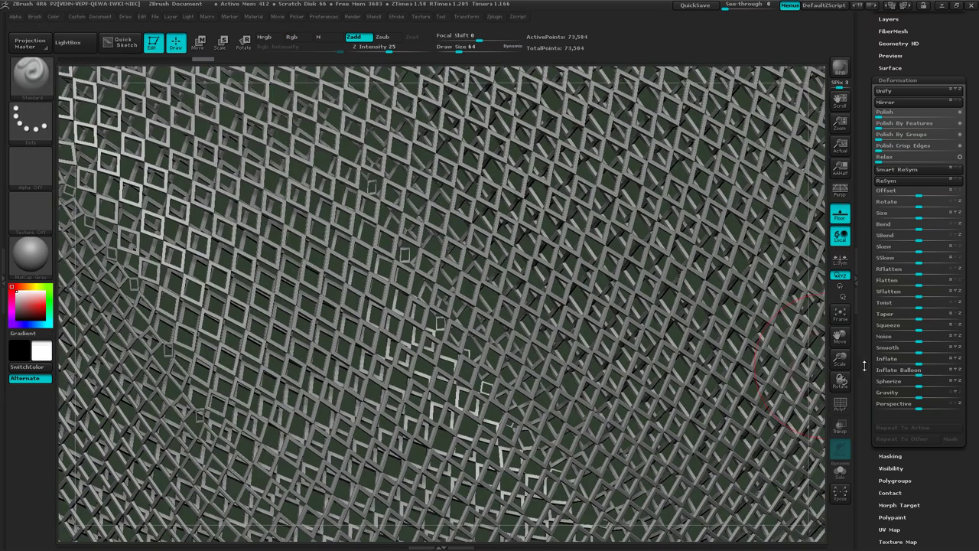
click(922, 361)
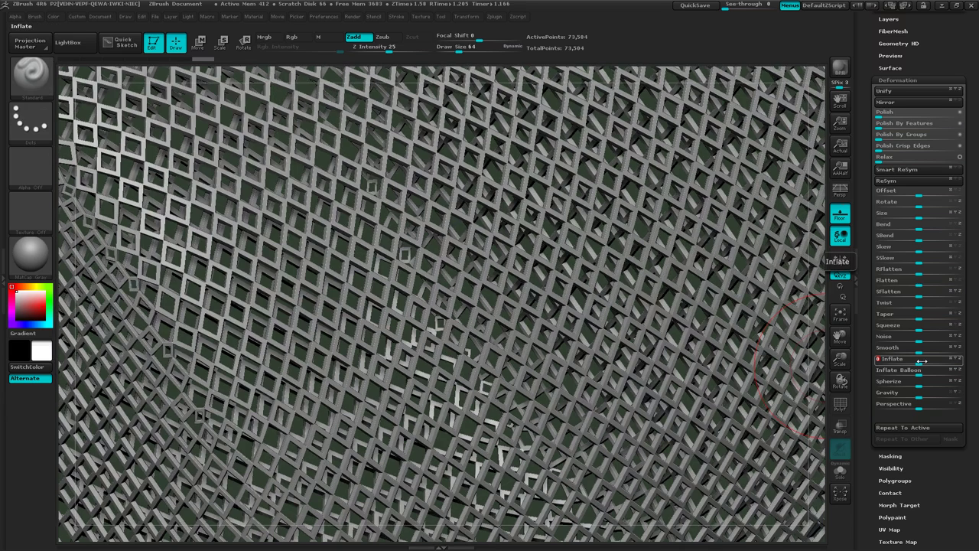
key(ctrl)
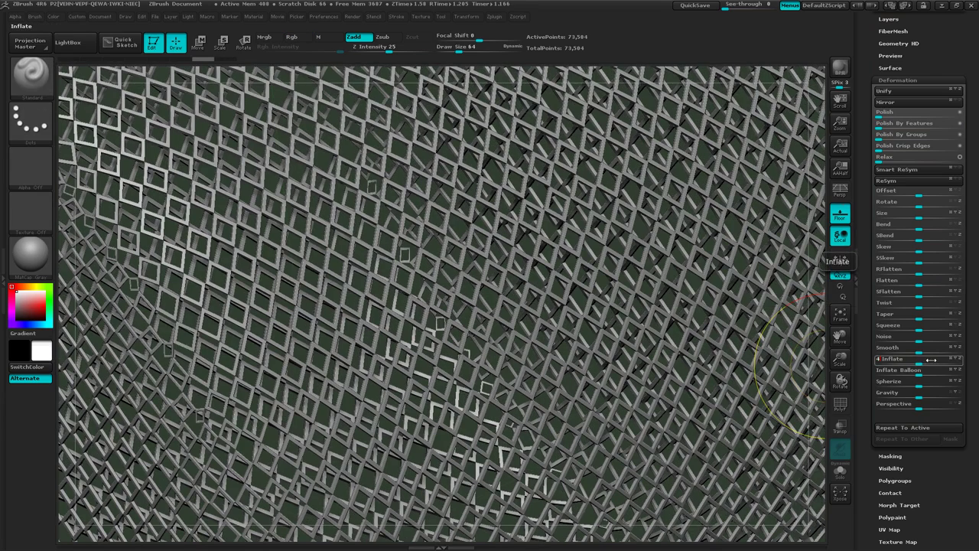
key(Return)
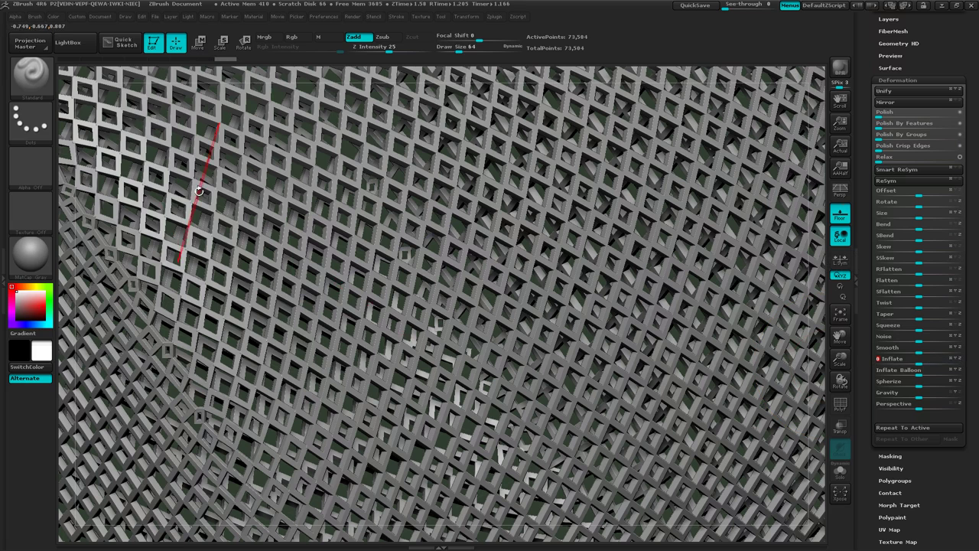
key(ctrl)
ctrl+right_drag(531, 411, 409, 357)
key(ctrl+z)
key(ctrl+z)
Hide the floor grid under the inflated mesh and inspect its strands up close.
mouse_move(483, 359)
right_down()
mouse_move(536, 315)
mouse_move(511, 348)
mouse_move(447, 378)
mouse_move(522, 392)
right_up()
mouse_move(523, 392)
ctrl+right_down()
mouse_move(554, 340)
mouse_move(615, 361)
mouse_move(588, 342)
mouse_move(554, 286)
mouse_move(663, 366)
ctrl+right_up()
key(shift+p)
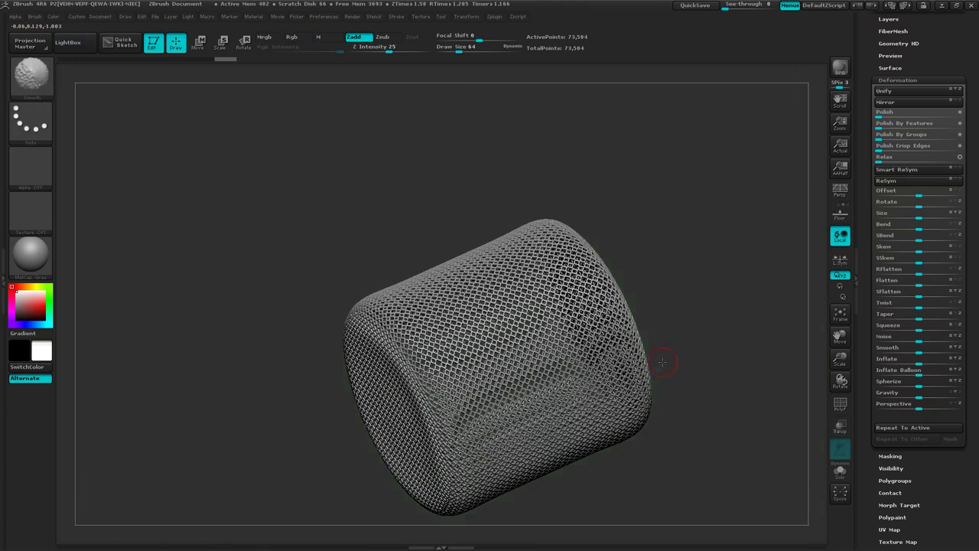
ctrl+right_drag(605, 344, 699, 340)
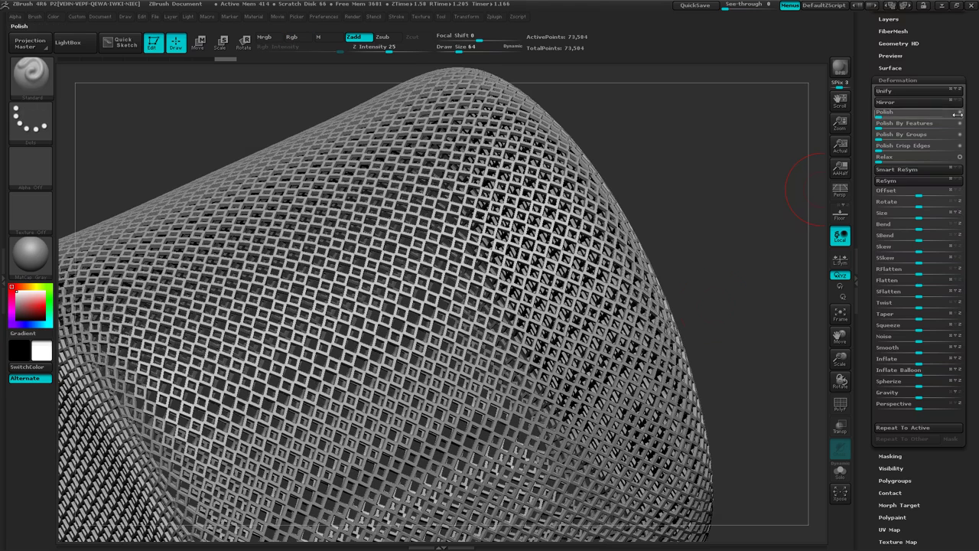
DynaMesh the inflated wire mesh at a resolution of 512.
drag(971, 102, 977, 222)
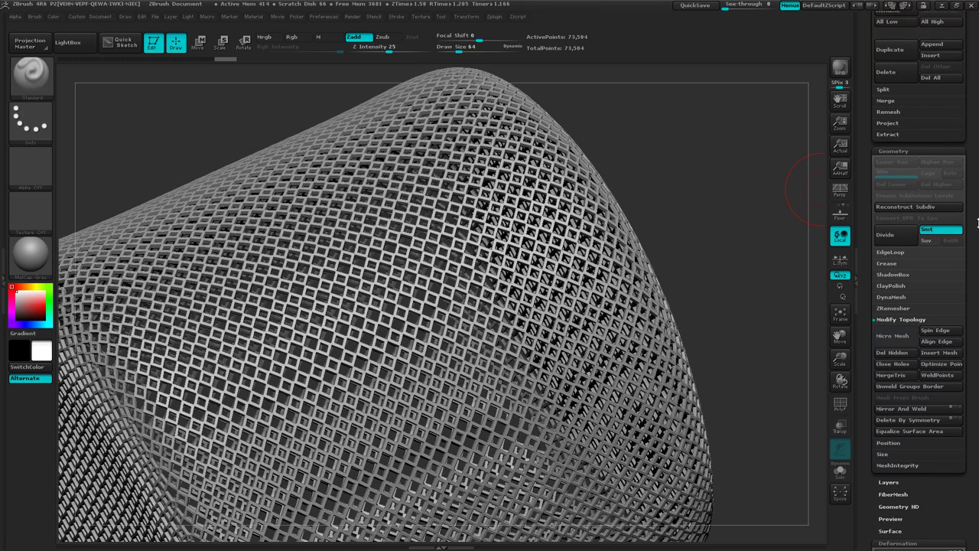
click(892, 297)
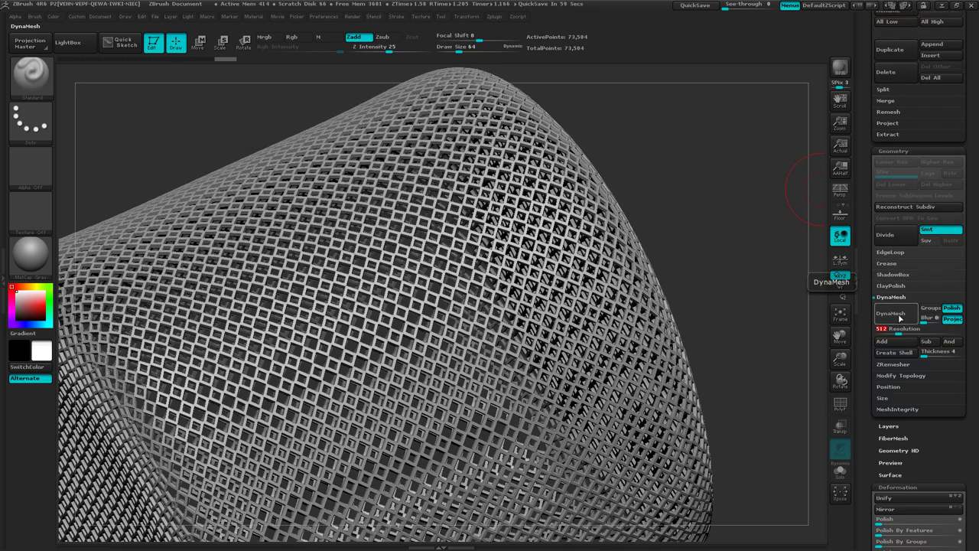
ctrl+click(734, 269)
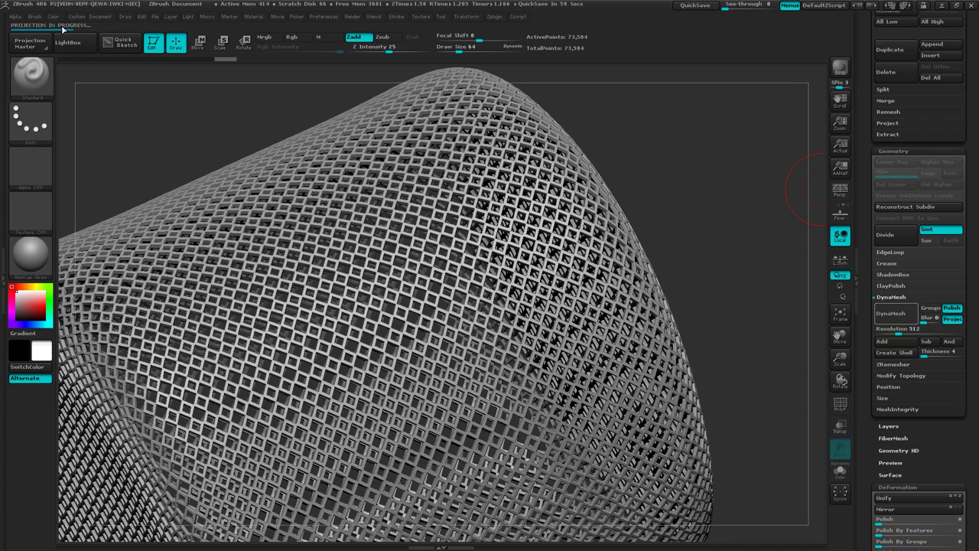
key(alt+Tab)
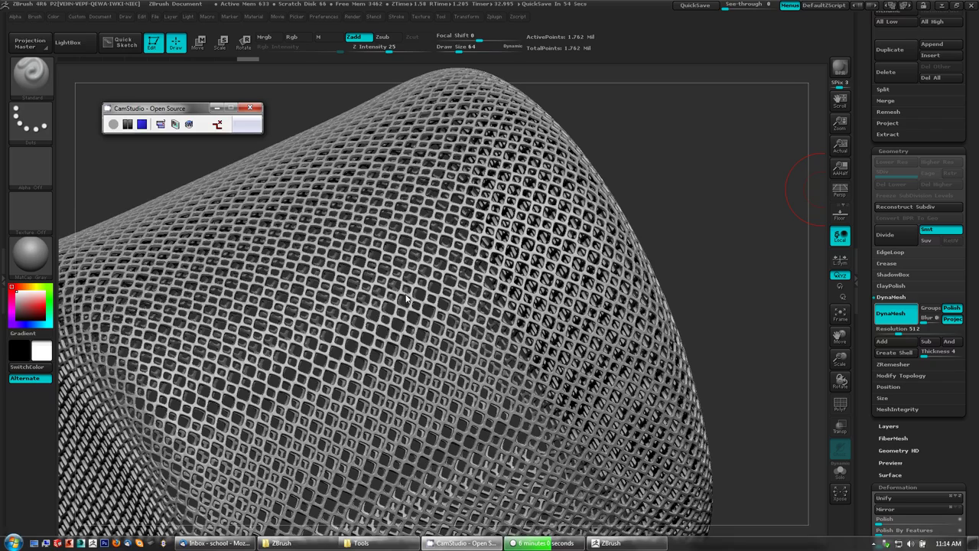
click(649, 52)
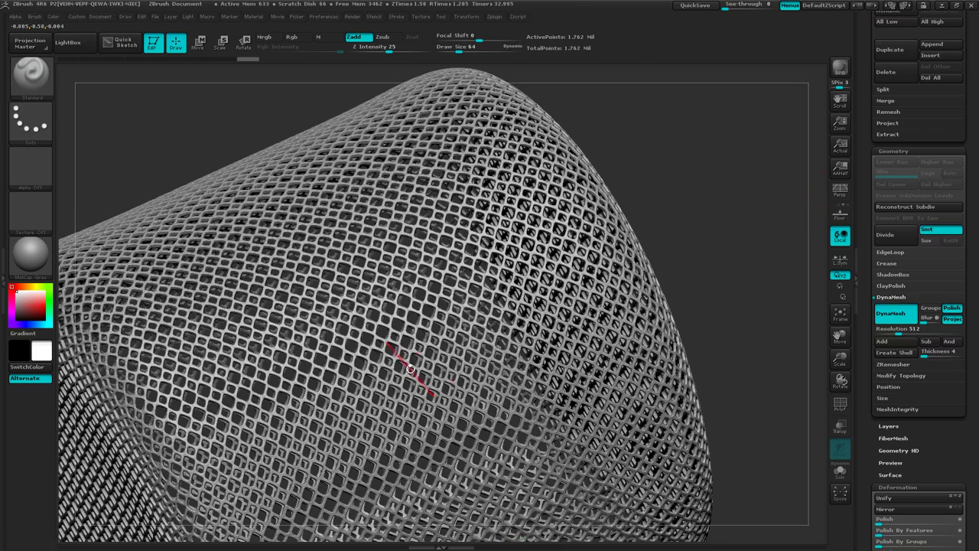
mouse_move(411, 369)
right_down()
mouse_move(566, 383)
mouse_move(452, 369)
mouse_move(489, 207)
right_up()
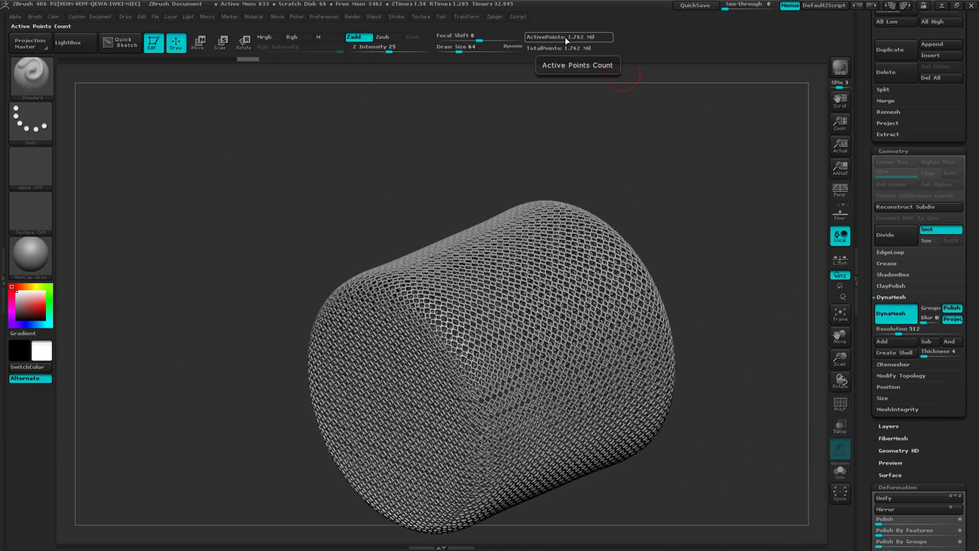
Examine the strands of the DynaMeshed wire mesh up close and from another angle.
key(ctrl)
ctrl+right_drag(566, 191, 591, 285)
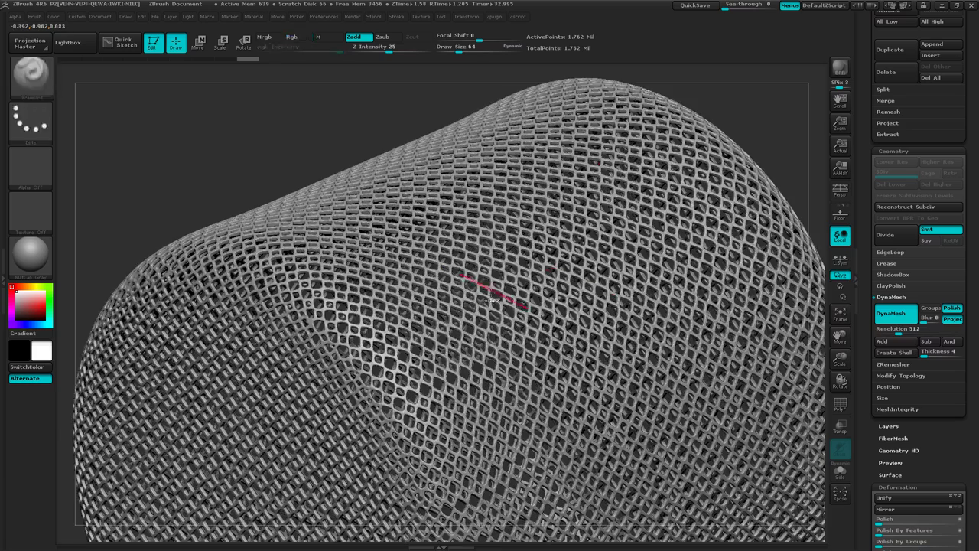
ctrl+right_drag(463, 295, 473, 428)
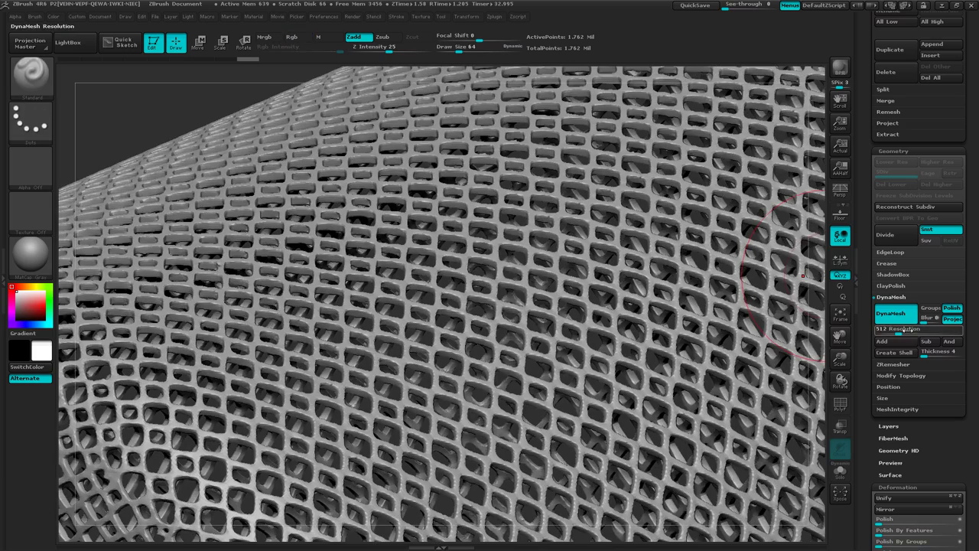
key(ctrl)
mouse_move(376, 304)
ctrl+right_down()
mouse_move(432, 362)
mouse_move(467, 302)
mouse_move(385, 303)
ctrl+right_up()
mouse_move(467, 316)
ctrl+right_down()
mouse_move(368, 304)
mouse_move(500, 293)
mouse_move(519, 341)
mouse_move(489, 315)
mouse_move(437, 327)
mouse_move(389, 318)
ctrl+right_up()
mouse_move(581, 329)
ctrl+right_down()
mouse_move(666, 337)
mouse_move(612, 350)
mouse_move(498, 288)
mouse_move(554, 306)
mouse_move(501, 292)
ctrl+right_up()
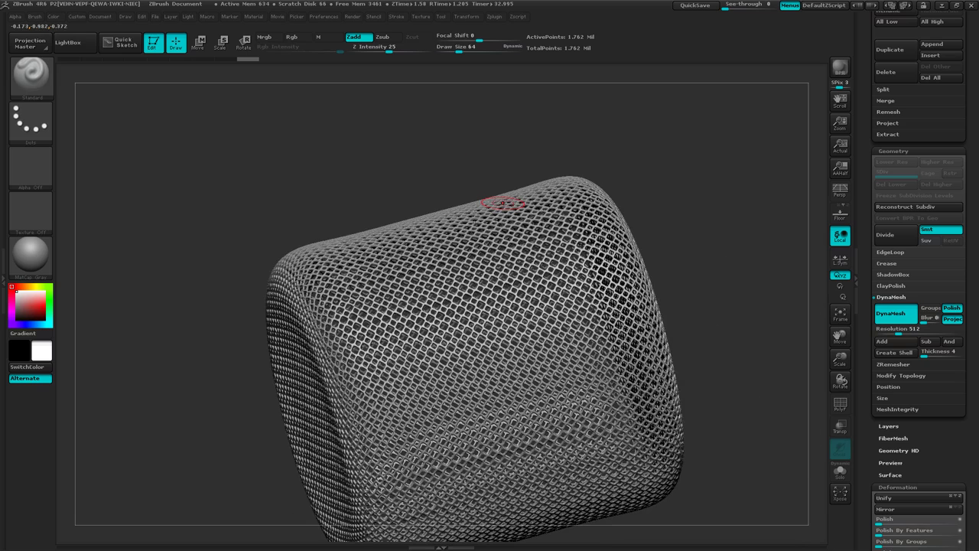
Cut off one rounded end of the wire mesh cylinder in side view with a straight vertical TrimCurve cut.
mouse_move(498, 414)
right_down()
mouse_move(566, 440)
mouse_move(557, 419)
mouse_move(508, 409)
mouse_move(539, 412)
mouse_move(540, 354)
mouse_move(541, 390)
mouse_move(473, 390)
mouse_move(533, 385)
mouse_move(562, 367)
mouse_move(581, 325)
right_up()
alt+drag(635, 360, 515, 310)
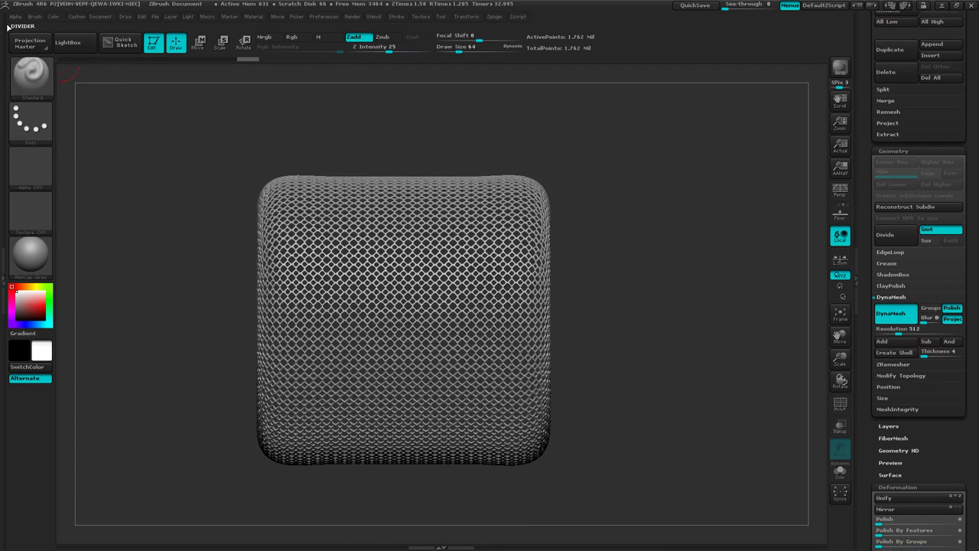
key(ctrl+shift)
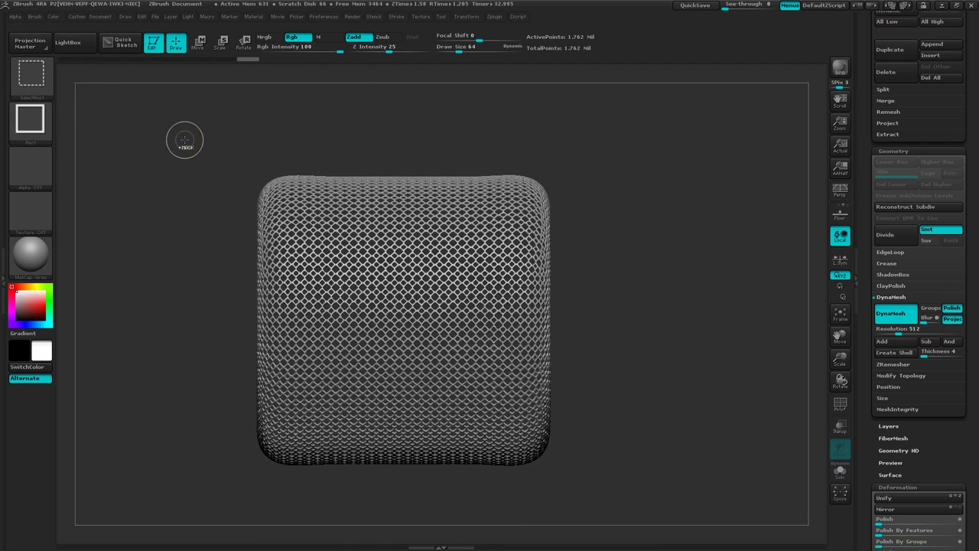
click(39, 78)
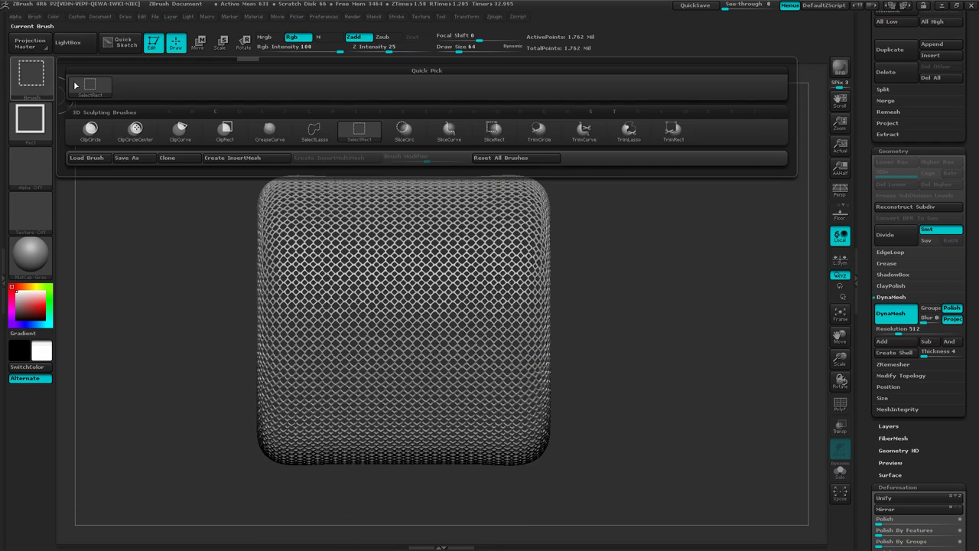
click(583, 135)
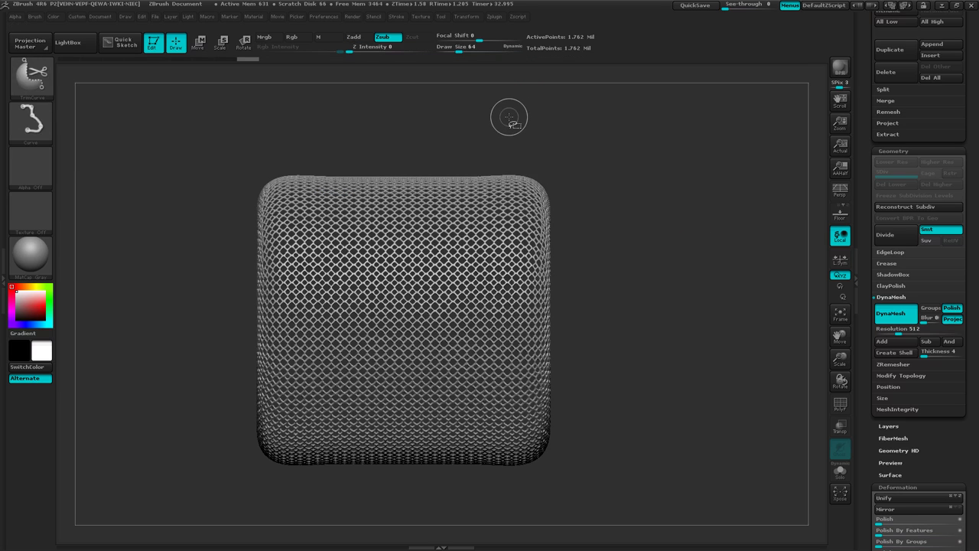
drag(517, 113, 521, 515)
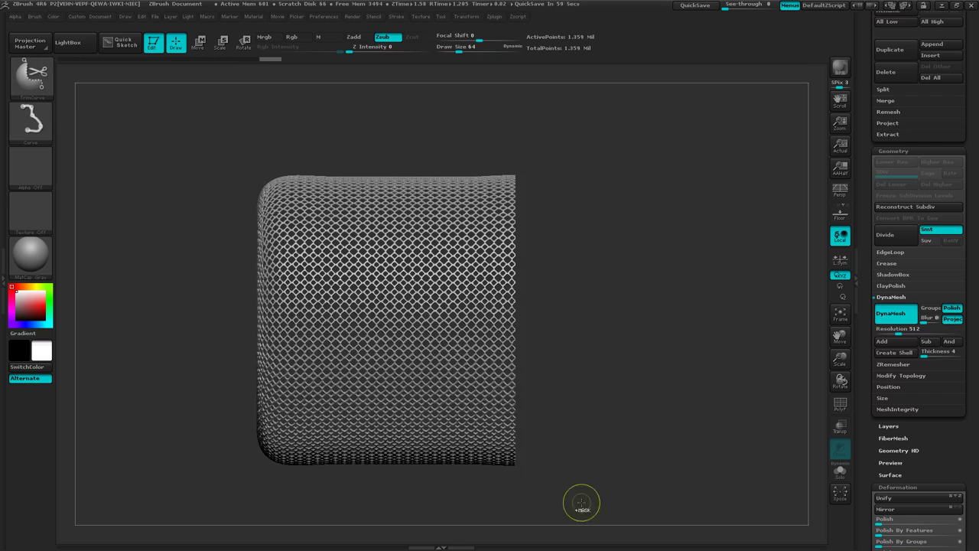
Examine the open end and its cut edge up close with the polygon wireframe temporarily shown, finishing in an upright view.
mouse_move(590, 468)
mouse_down()
mouse_move(584, 411)
mouse_move(597, 353)
mouse_up()
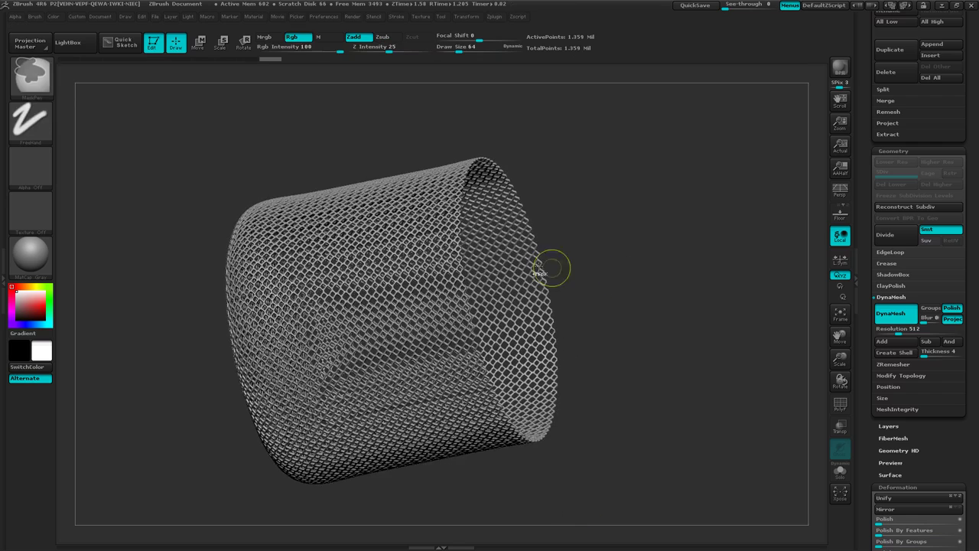
mouse_move(520, 263)
ctrl+right_down()
mouse_move(627, 264)
mouse_move(538, 313)
mouse_move(490, 306)
mouse_move(444, 337)
mouse_move(392, 349)
ctrl+right_up()
drag(390, 349, 419, 341)
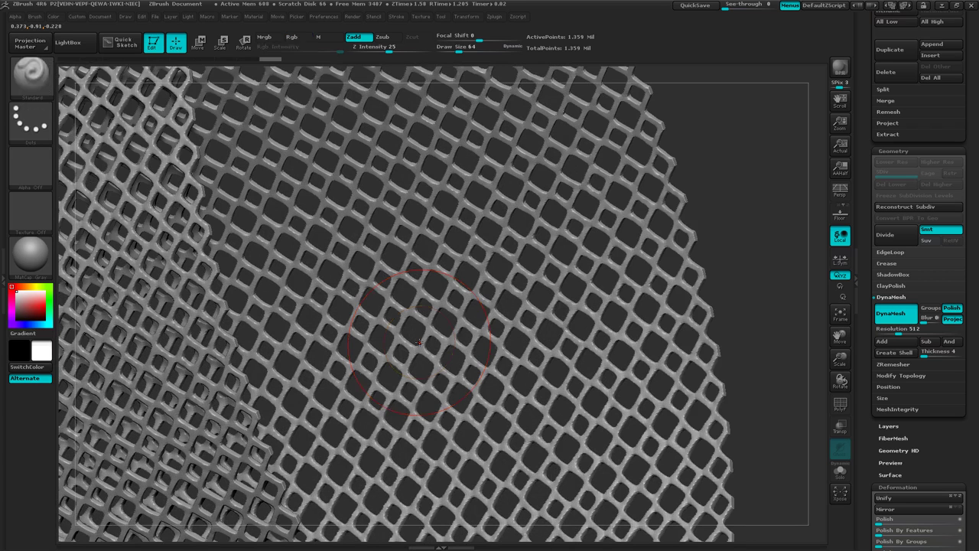
key(shift+f)
ctrl+right_drag(296, 254, 383, 275)
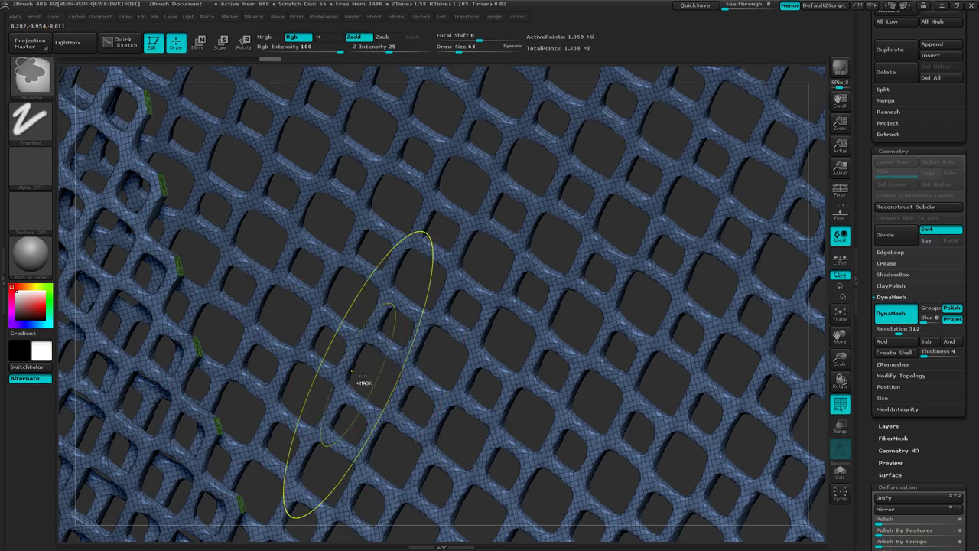
ctrl+right_drag(364, 383, 236, 329)
ctrl+scroll(316, 333, up, 6)
right_drag(411, 331, 376, 340)
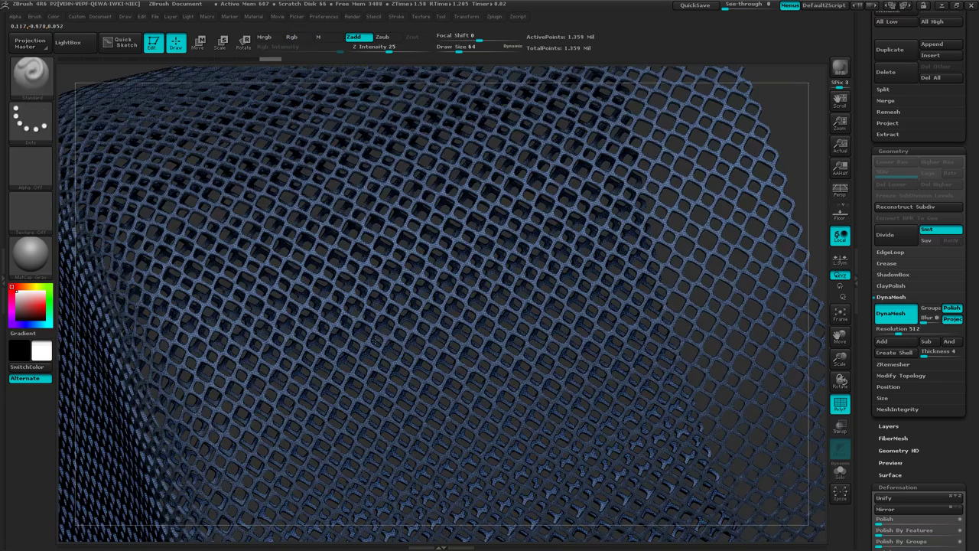
ctrl+scroll(377, 339, down, 6)
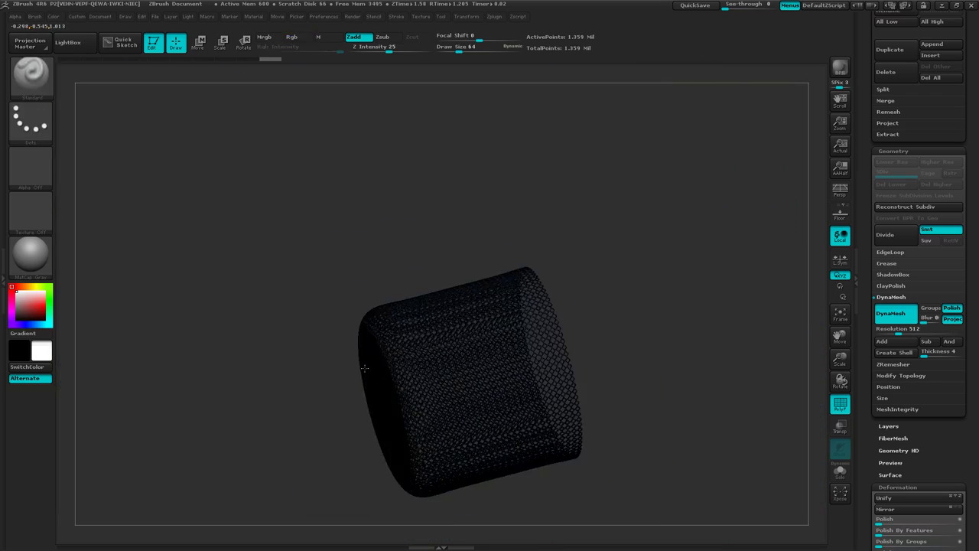
drag(352, 377, 346, 255)
ctrl+right_drag(628, 301, 595, 267)
alt+drag(595, 267, 654, 403)
key(shift+f)
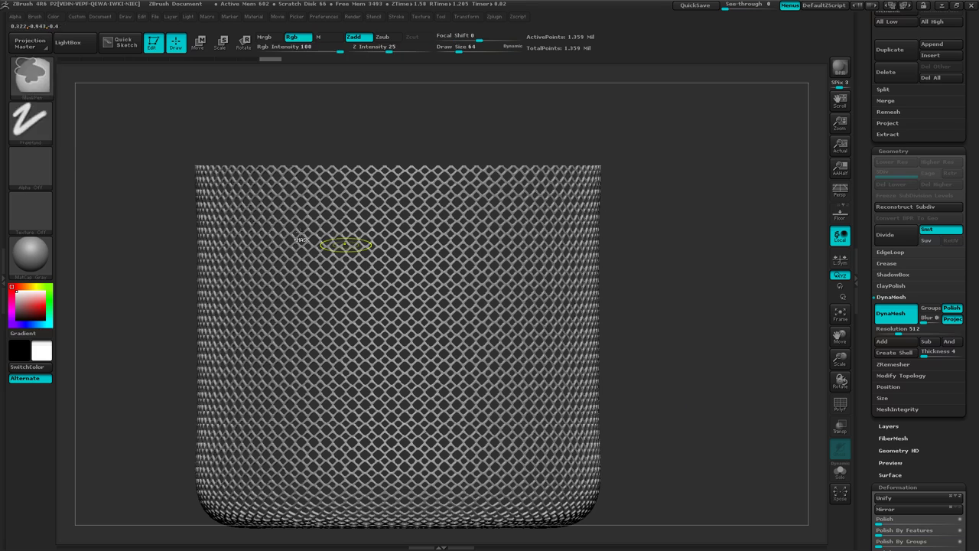
Cut a circular hole through the middle of the upright mesh using TrimCircle with the Square and Center stroke options.
click(34, 73)
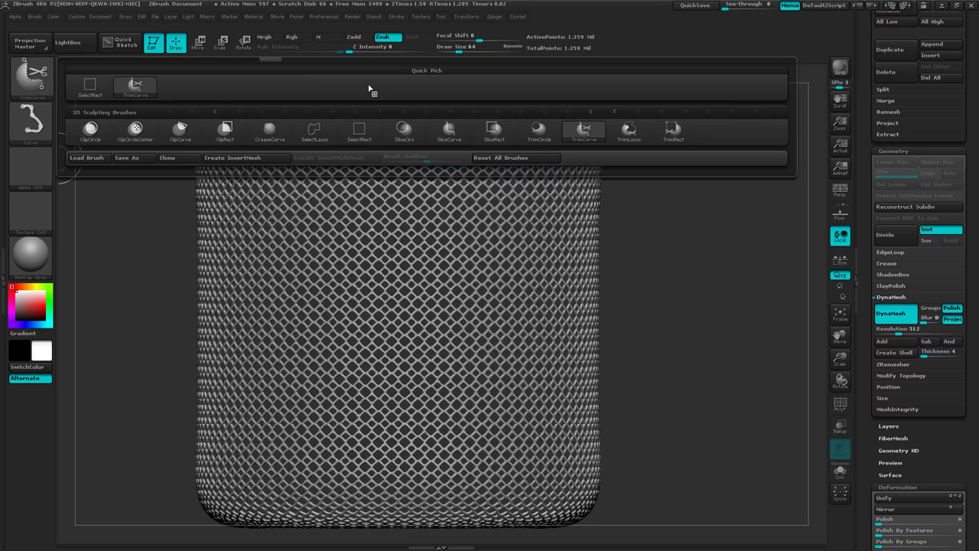
click(539, 136)
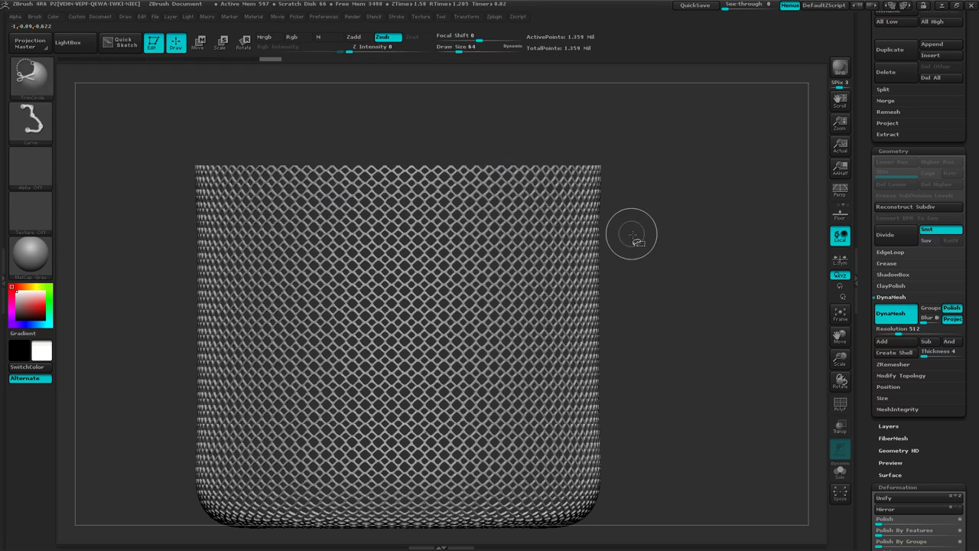
click(27, 123)
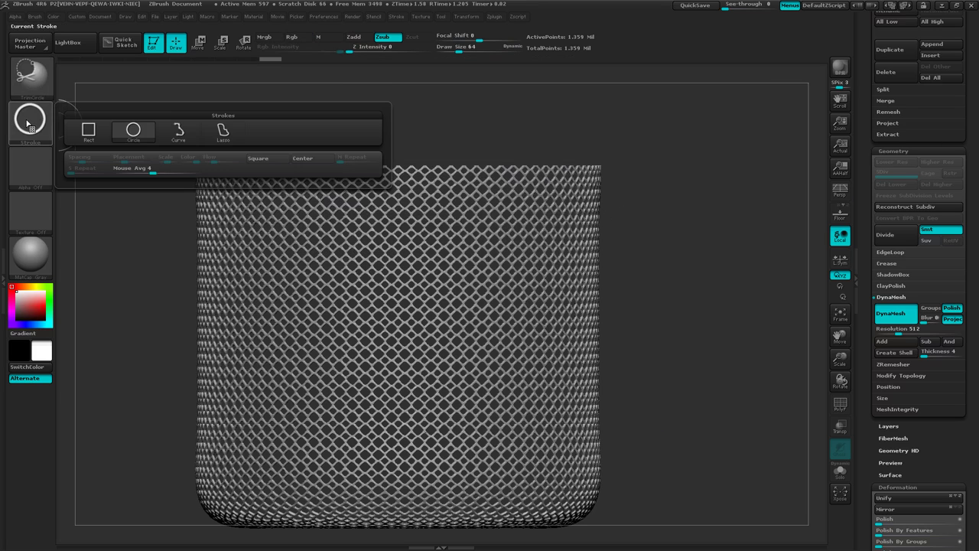
click(269, 159)
click(312, 158)
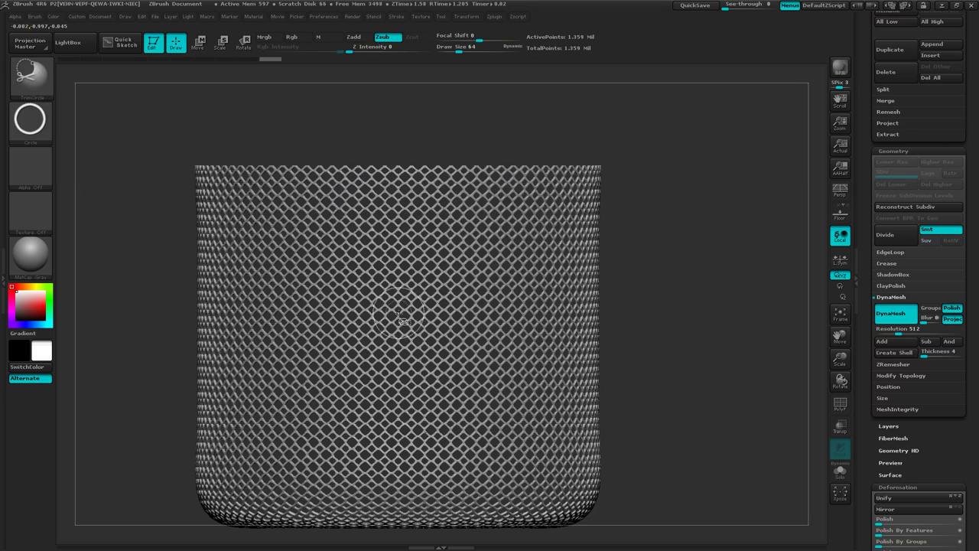
drag(399, 314, 483, 323)
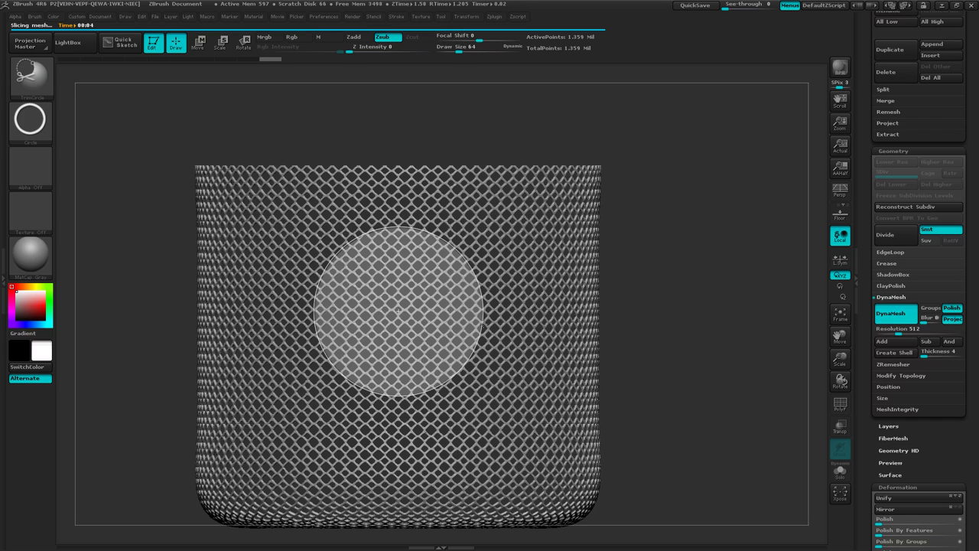
ctrl+shift+drag(483, 325, 483, 324)
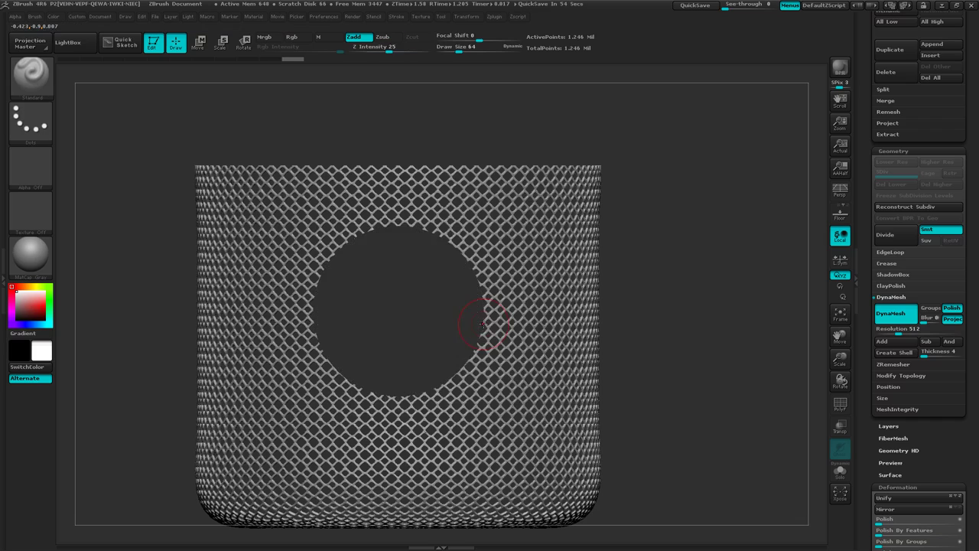
Examine the mesh with its circular cut from the side and from the closed end.
drag(624, 351, 444, 348)
drag(673, 343, 635, 341)
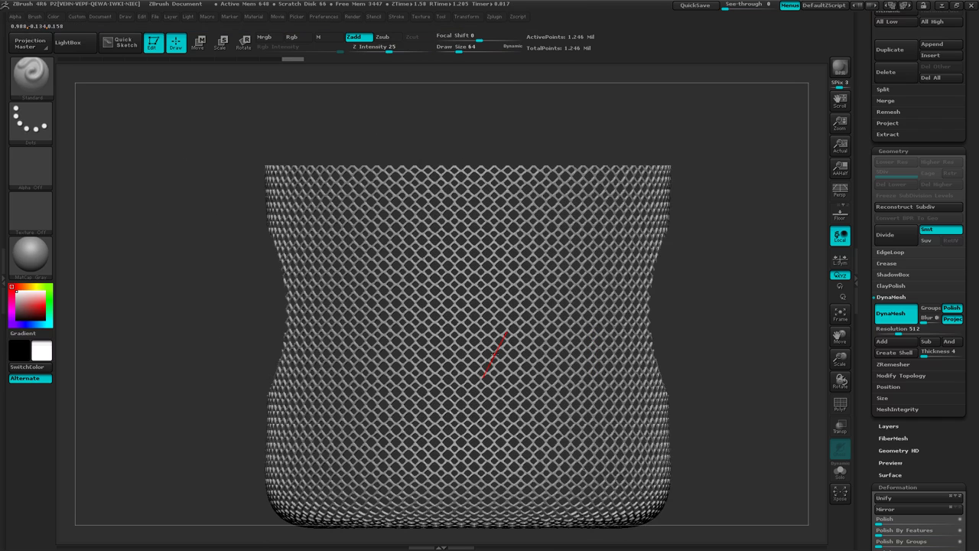
mouse_move(512, 363)
ctrl+right_down()
mouse_move(505, 325)
mouse_move(478, 321)
mouse_move(442, 359)
mouse_move(445, 398)
ctrl+right_up()
right_drag(457, 296, 429, 383)
right_drag(441, 343, 442, 358)
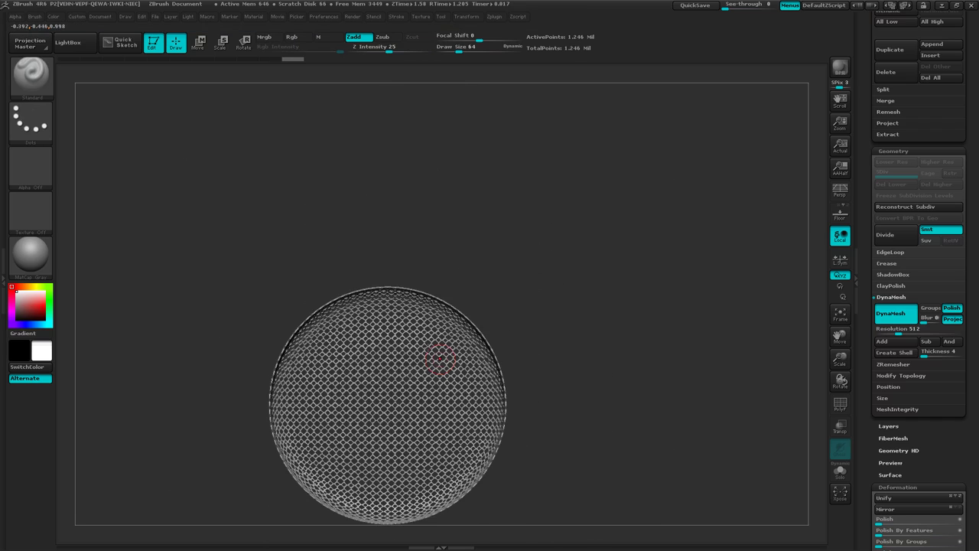
mouse_move(209, 199)
ctrl+mouse_down()
mouse_move(231, 222)
mouse_move(580, 354)
ctrl+mouse_up()
mouse_move(630, 413)
right_down()
mouse_move(605, 350)
mouse_move(617, 323)
right_up()
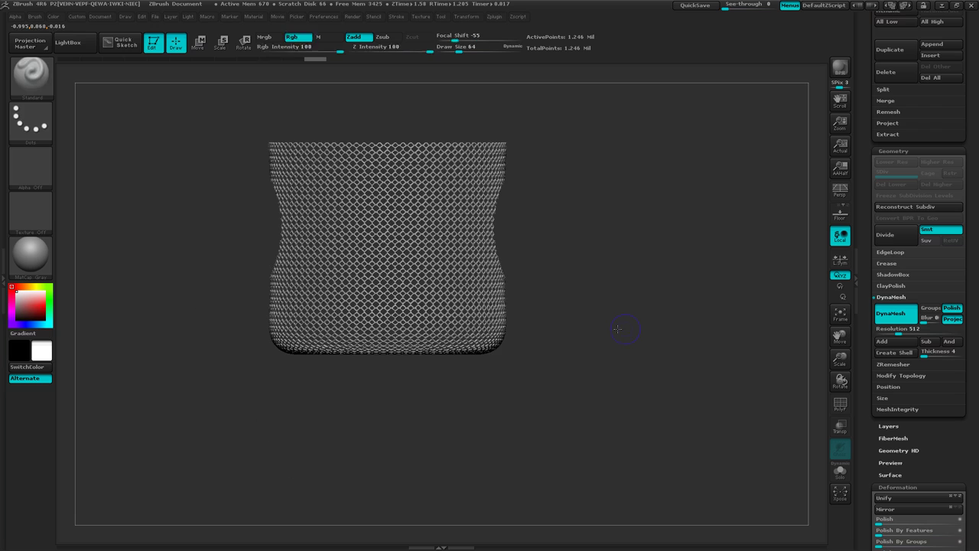
Try a second, smaller TrimCircle cut through the side walls between the existing holes and undo it.
key(ctrl+shift)
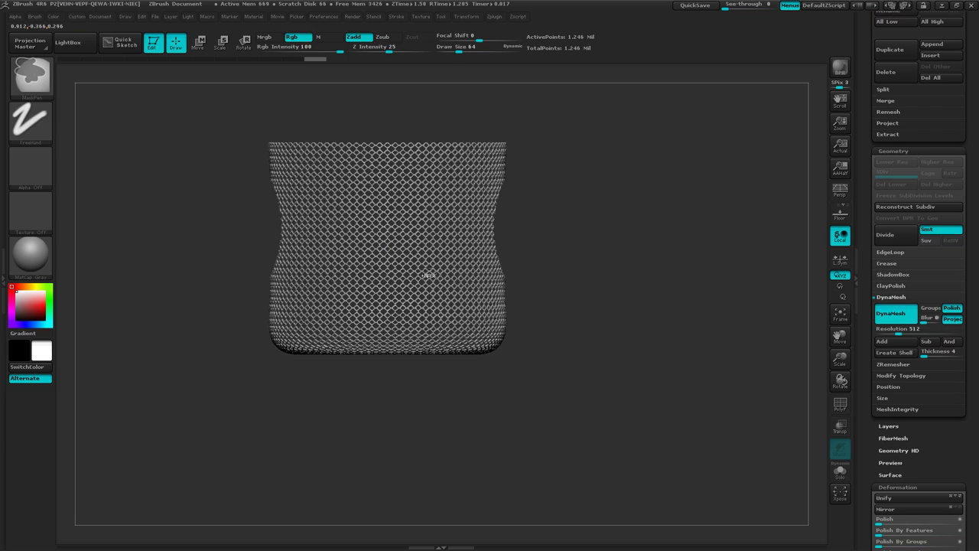
ctrl+right_drag(429, 275, 464, 285)
key(ctrl+shift)
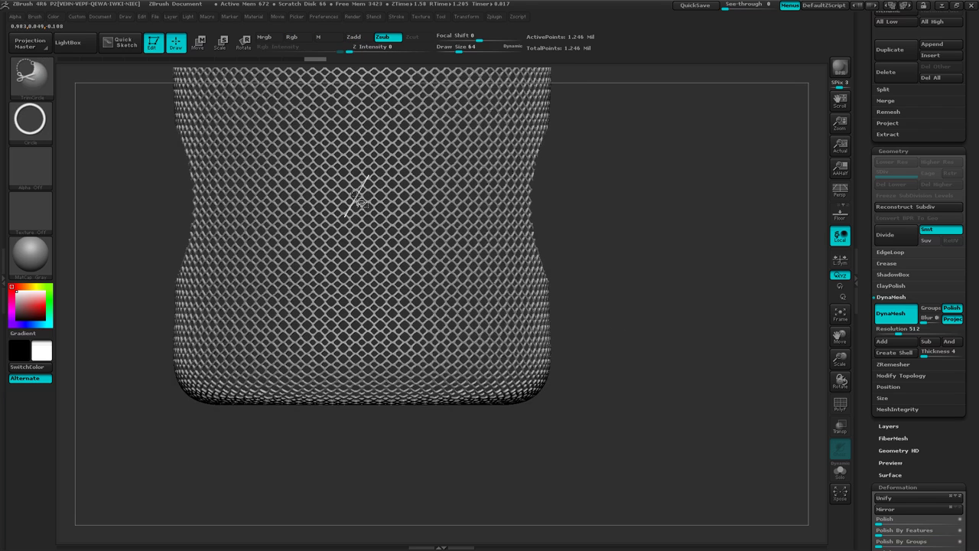
ctrl+shift+drag(360, 202, 428, 230)
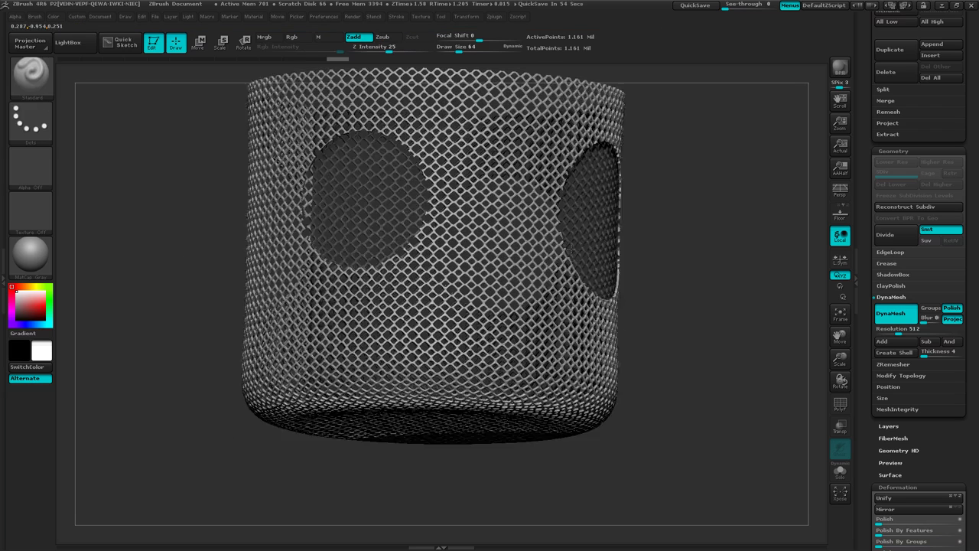
mouse_move(570, 249)
right_down()
mouse_move(542, 222)
mouse_move(554, 254)
right_up()
key(ctrl+z)
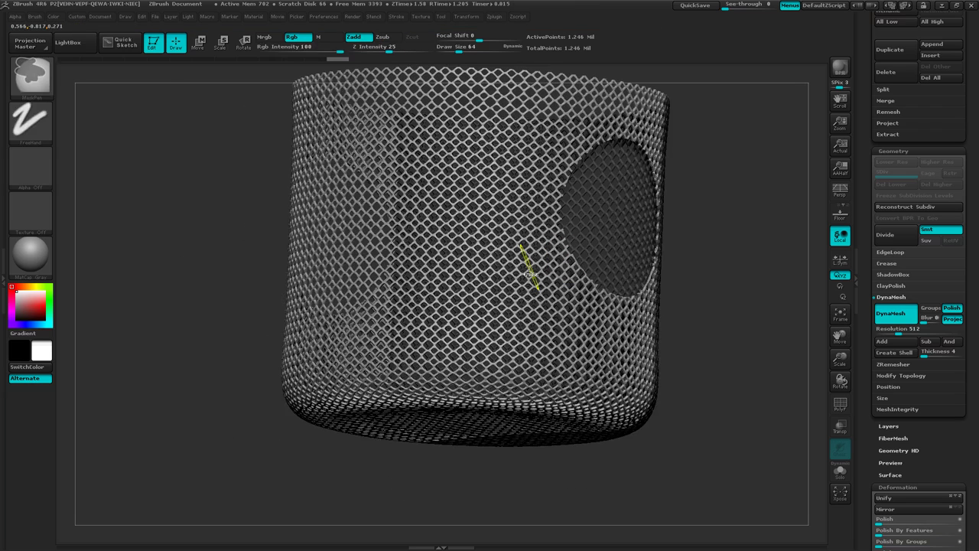
Hide a vertical strip along one side of the mesh with SelectRect, keeping the opposite side wall visible.
mouse_move(492, 334)
right_down()
mouse_move(465, 272)
mouse_move(483, 274)
right_up()
alt+right_drag(538, 308, 353, 379)
ctrl+drag(699, 191, 752, 202)
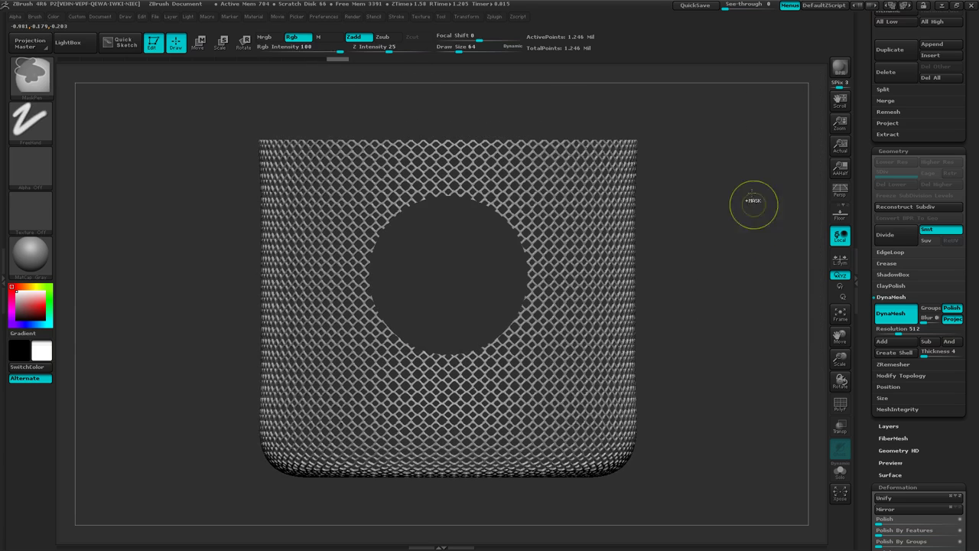
ctrl+shift+click(31, 74)
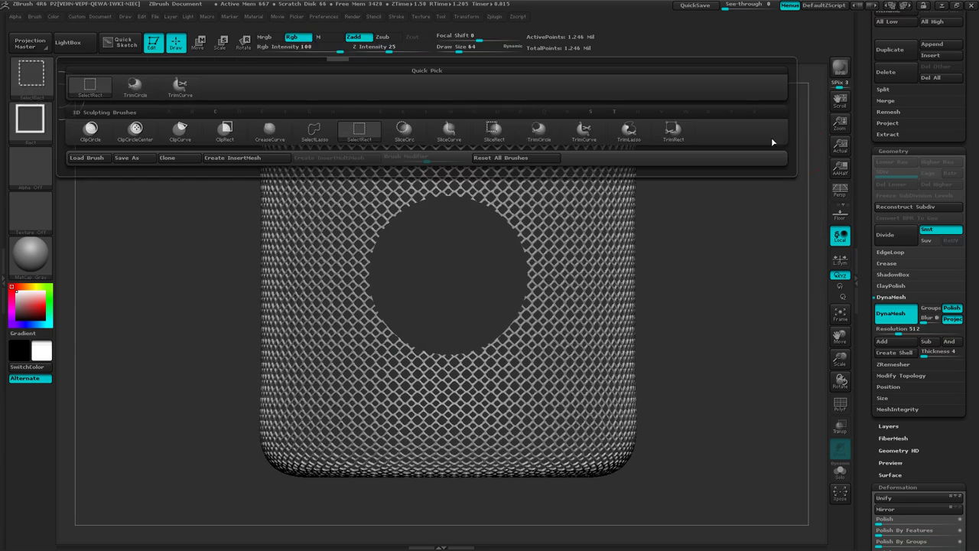
click(101, 95)
mouse_move(701, 102)
ctrl+shift+mouse_down()
mouse_move(628, 479)
mouse_move(557, 503)
mouse_move(551, 469)
mouse_move(568, 470)
ctrl+shift+mouse_up()
Apply a circular TrimCircle cut at the middle of the visible side wall.
key(ctrl+shift)
click(30, 73)
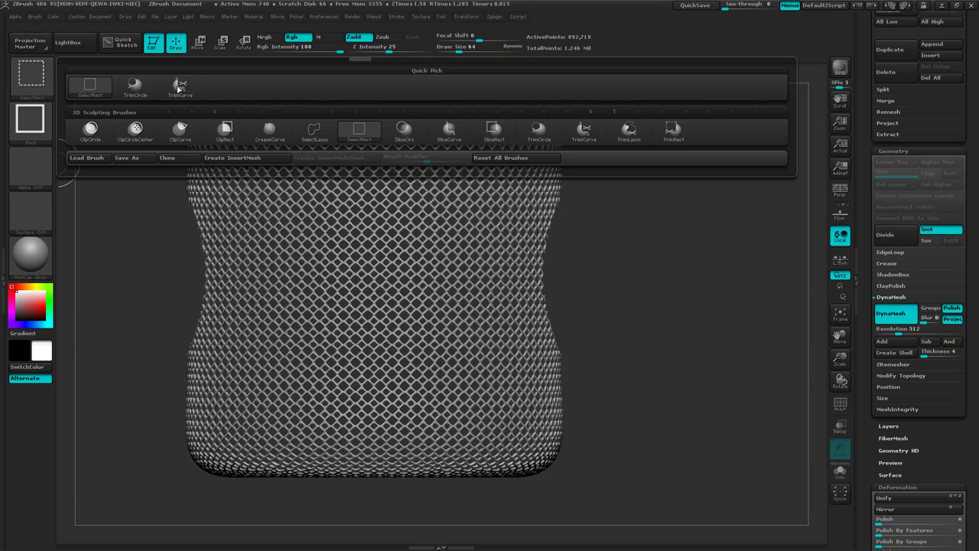
click(540, 131)
ctrl+shift+drag(372, 292, 440, 305)
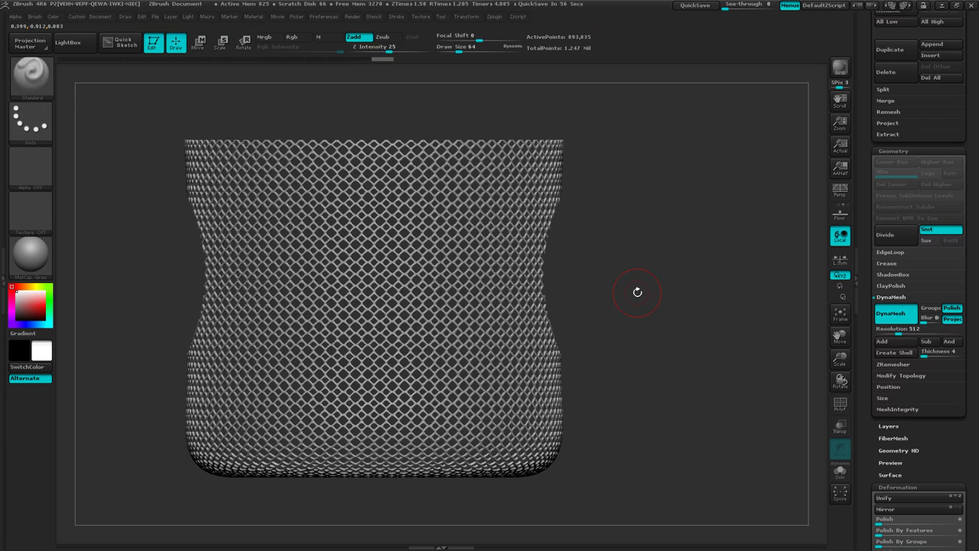
Display the polygroup wireframe to inspect the circular area up close, and unhide the rest of the mesh.
key(ctrl)
key(shift+f)
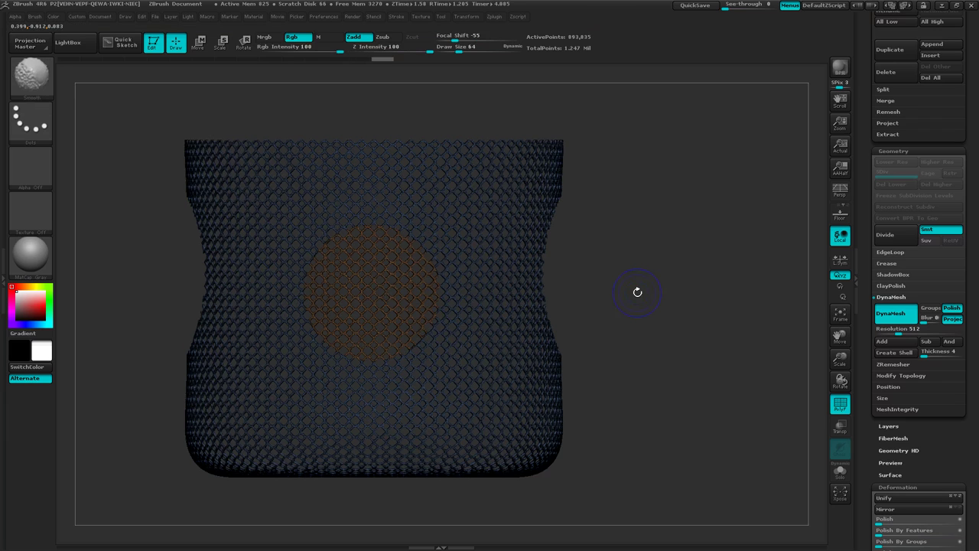
key(ctrl)
right_drag(401, 304, 450, 310)
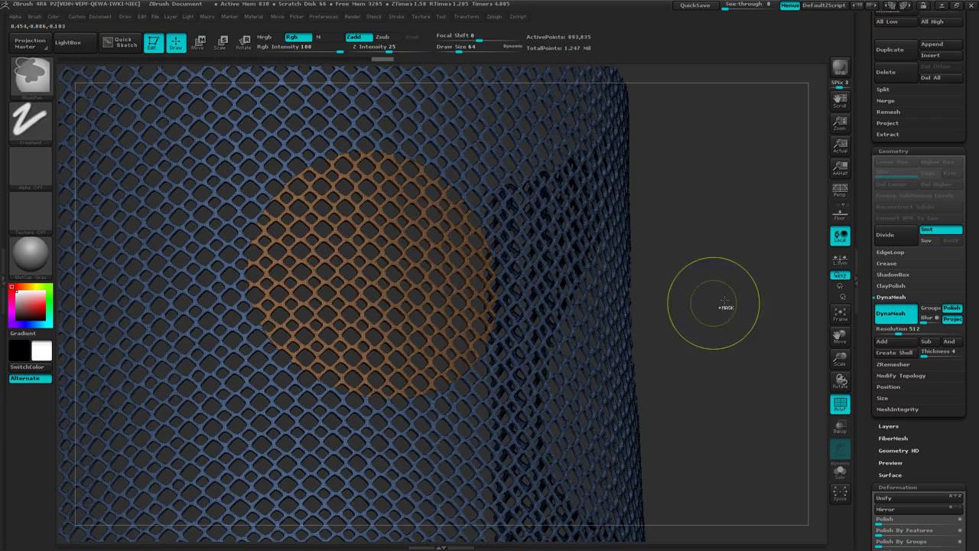
key(ctrl+shift)
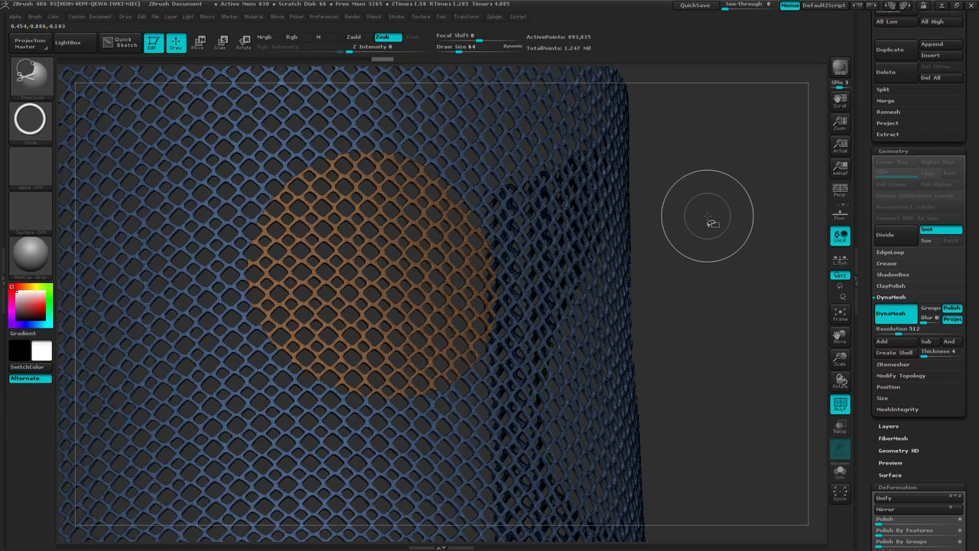
ctrl+shift+click(710, 220)
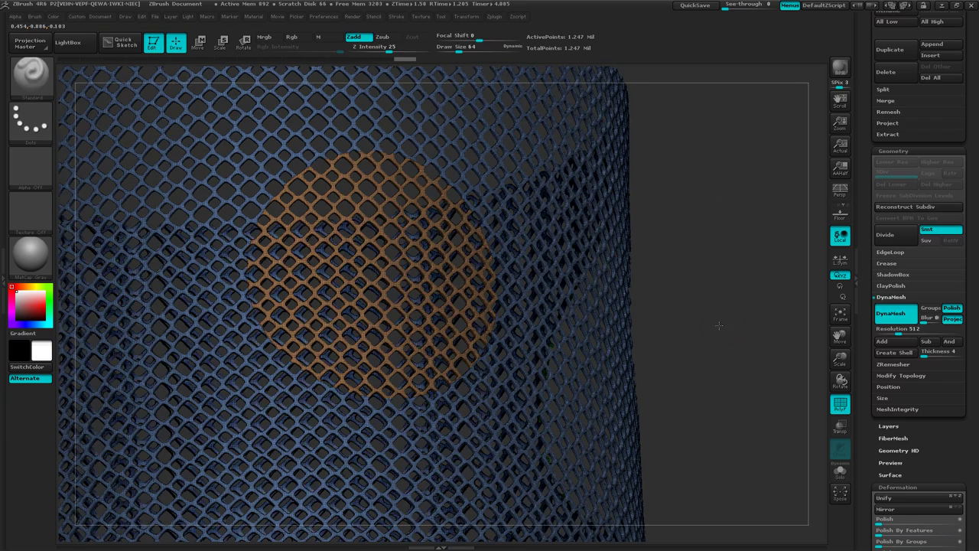
Isolate the circular polygroup on the side wall so only that patch of mesh is visible.
mouse_move(719, 326)
right_down()
mouse_move(689, 383)
mouse_move(715, 351)
mouse_move(603, 331)
right_up()
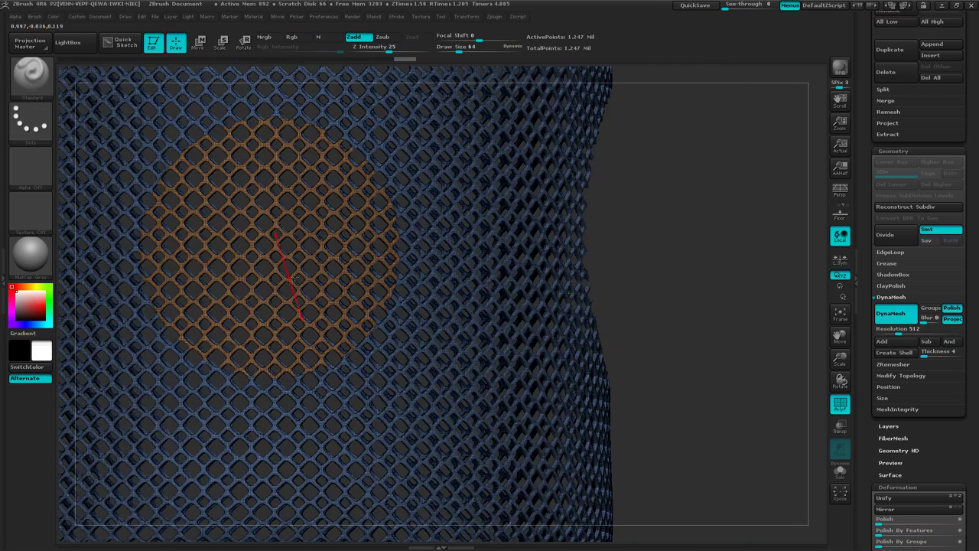
mouse_move(267, 284)
right_down()
mouse_move(313, 268)
mouse_move(306, 275)
right_up()
mouse_move(305, 275)
ctrl+shift+mouse_down()
mouse_move(317, 276)
mouse_move(332, 252)
mouse_move(339, 265)
ctrl+shift+mouse_up()
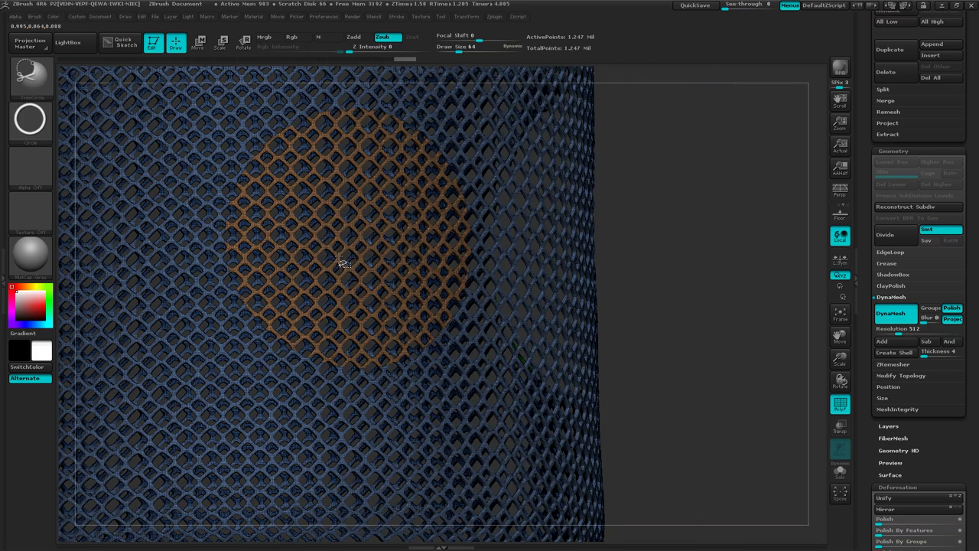
ctrl+shift+click(339, 257)
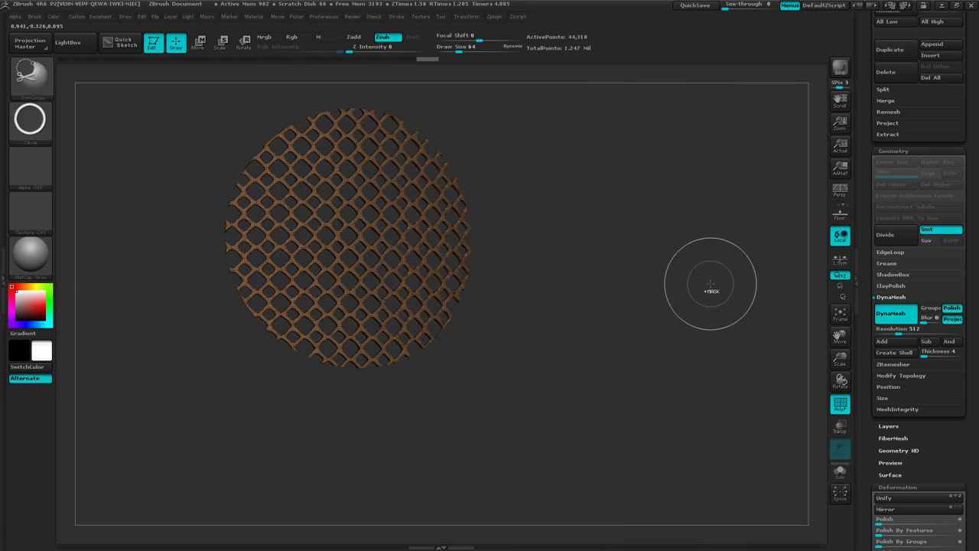
Switch the selection brush to SelectRect and invert the visibility, hiding the circular patch and showing the rest of the mesh.
mouse_move(695, 264)
ctrl+shift+mouse_down()
mouse_move(775, 322)
mouse_move(770, 313)
mouse_move(758, 339)
ctrl+shift+mouse_up()
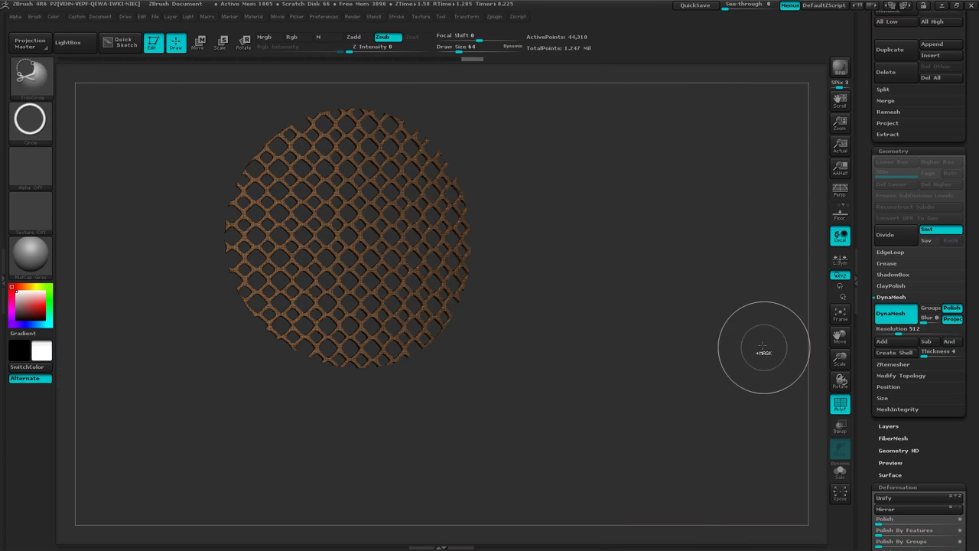
ctrl+shift+click(32, 76)
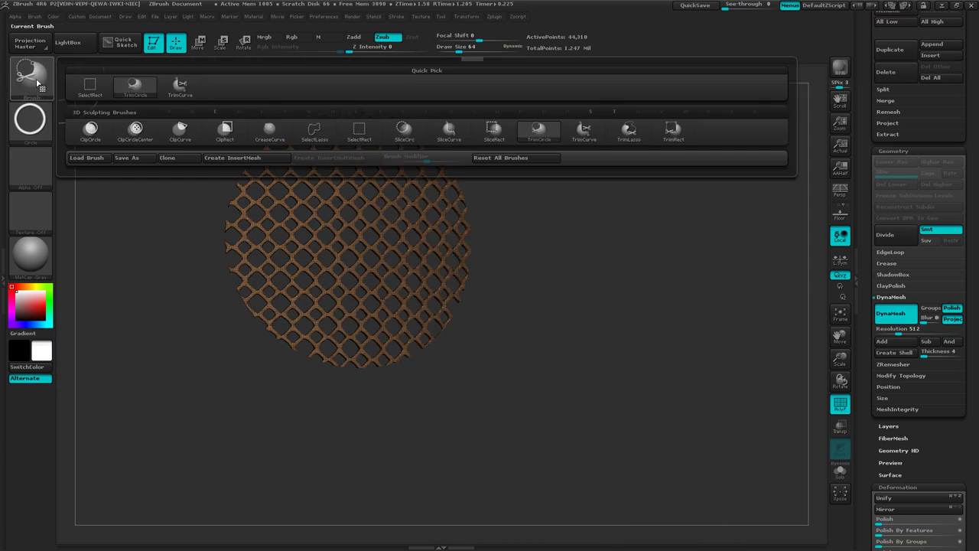
click(88, 87)
mouse_move(678, 334)
ctrl+shift+mouse_down()
mouse_move(772, 393)
mouse_move(551, 378)
mouse_move(702, 379)
ctrl+shift+mouse_up()
mouse_move(702, 379)
right_down()
mouse_move(565, 322)
mouse_move(578, 324)
right_up()
right_drag(695, 315, 852, 333)
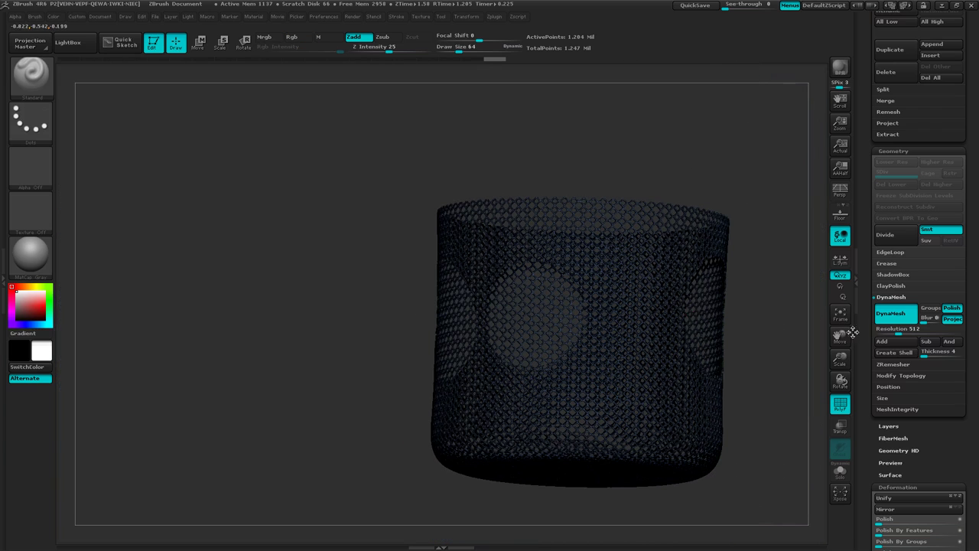
Delete the hidden circular patch with Del Hidden and look closely at the edge of the resulting hole.
click(901, 375)
click(889, 352)
drag(714, 365, 550, 398)
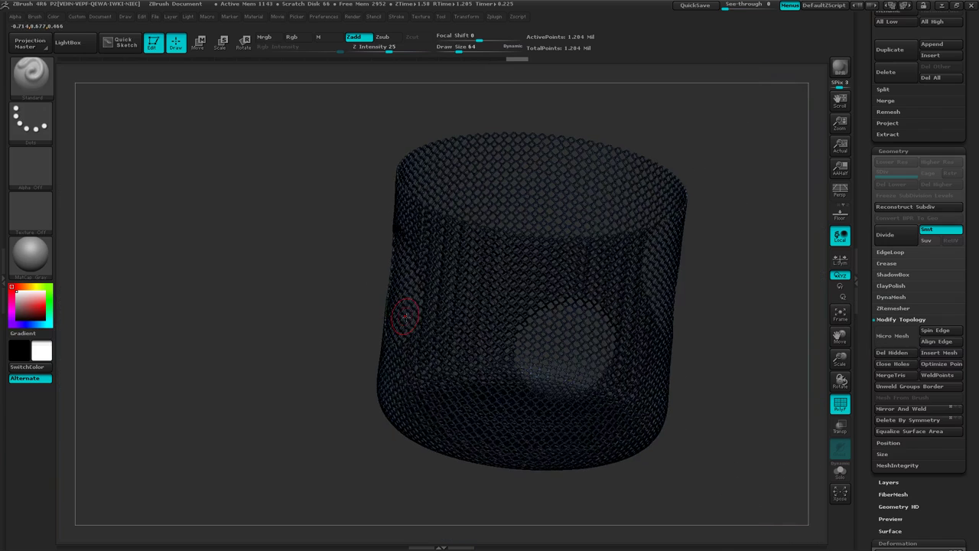
mouse_move(478, 348)
ctrl+right_down()
mouse_move(481, 429)
mouse_move(481, 351)
ctrl+right_up()
alt+right_drag(480, 351, 603, 235)
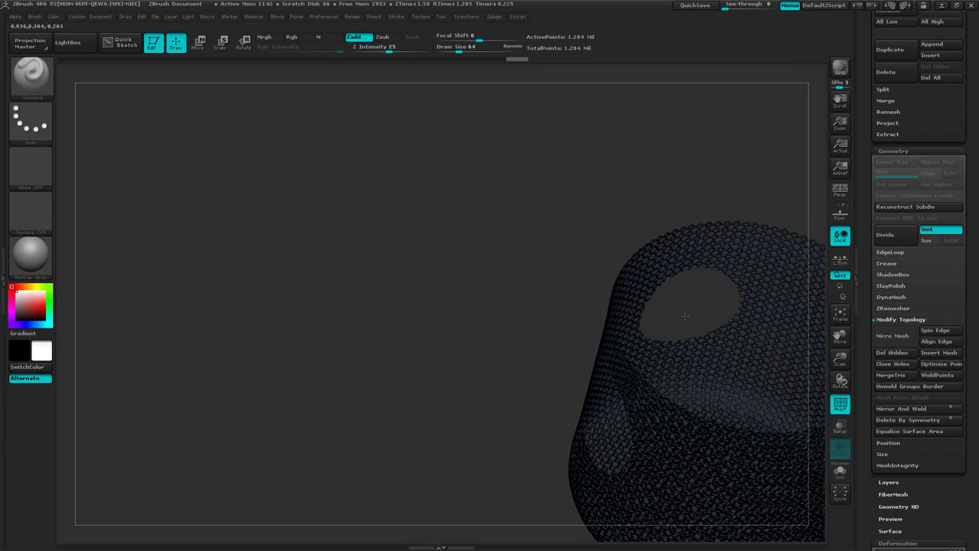
mouse_move(685, 316)
alt+right_down()
mouse_move(485, 283)
mouse_move(736, 265)
alt+right_up()
mouse_move(590, 224)
ctrl+right_down()
mouse_move(706, 209)
mouse_move(646, 269)
mouse_move(661, 201)
ctrl+right_up()
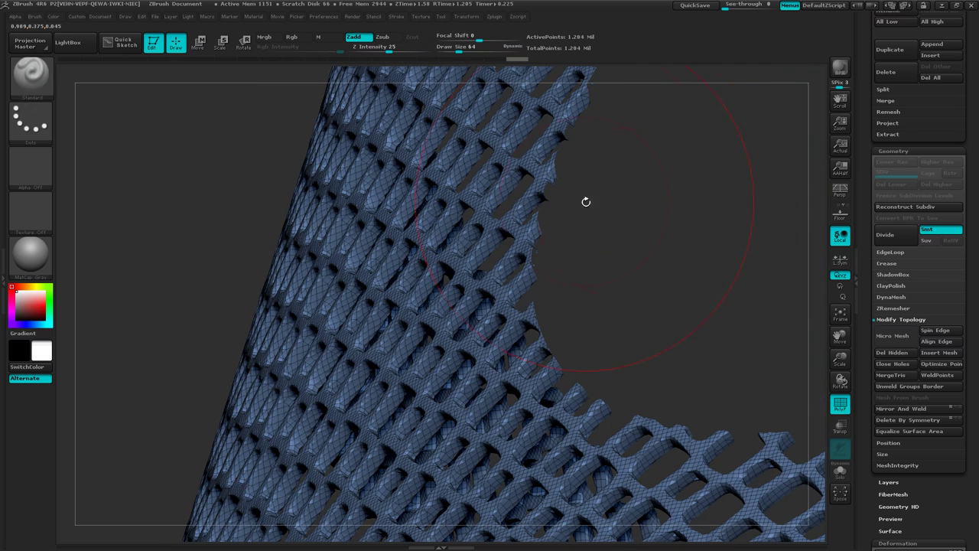
Remesh the opened wire mesh with DynaMesh to close off the cut strands around the hole.
click(891, 297)
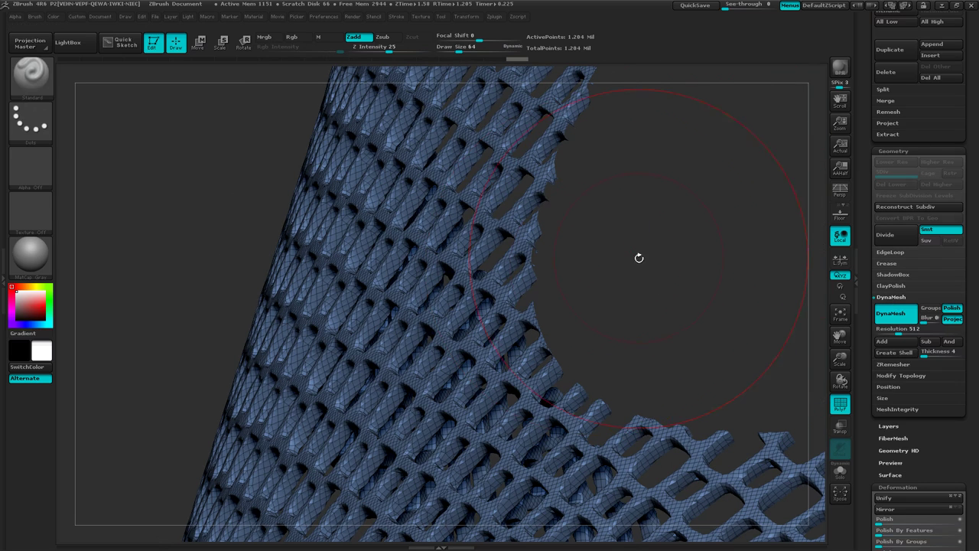
key(ctrl)
ctrl+drag(637, 219, 679, 250)
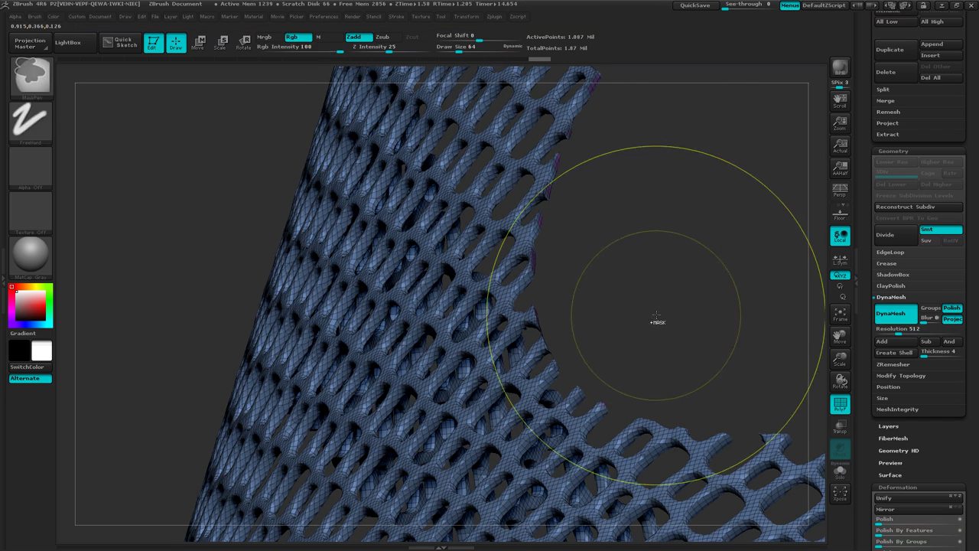
Turn off the polygroup wireframe display and check the remeshed hole edge and the whole mesh.
drag(620, 345, 544, 292)
drag(464, 254, 477, 231)
mouse_move(478, 232)
right_down()
mouse_move(505, 268)
mouse_move(505, 241)
mouse_move(511, 295)
right_up()
mouse_move(509, 294)
shift+mouse_down()
mouse_move(612, 332)
mouse_move(573, 333)
mouse_move(601, 314)
shift+mouse_up()
key(shift+f)
mouse_move(695, 345)
alt+right_down()
mouse_move(437, 306)
mouse_move(439, 253)
mouse_move(528, 360)
mouse_move(528, 456)
alt+right_up()
mouse_move(487, 303)
ctrl+right_down()
mouse_move(489, 229)
mouse_move(509, 283)
mouse_move(574, 268)
mouse_move(589, 199)
mouse_move(563, 260)
mouse_move(528, 241)
ctrl+right_up()
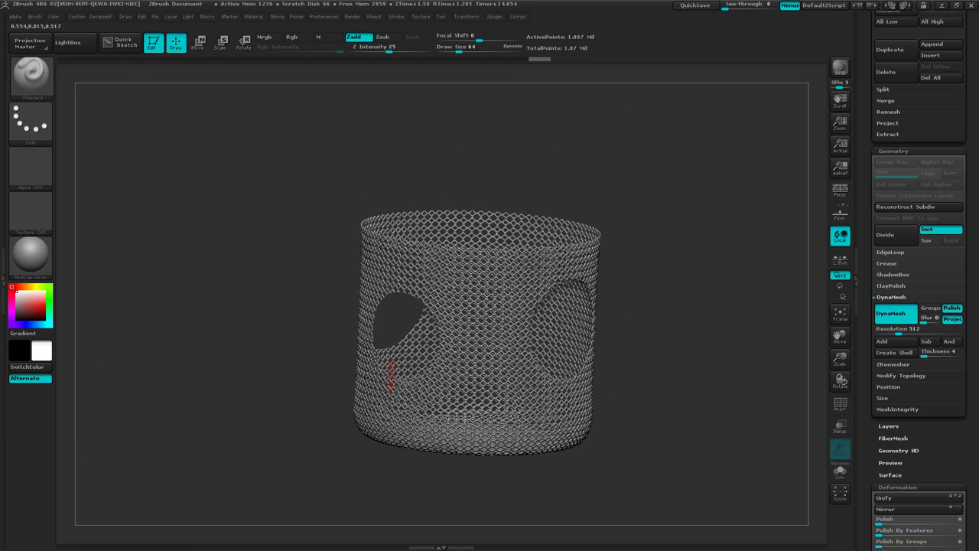
right_drag(453, 448, 473, 401)
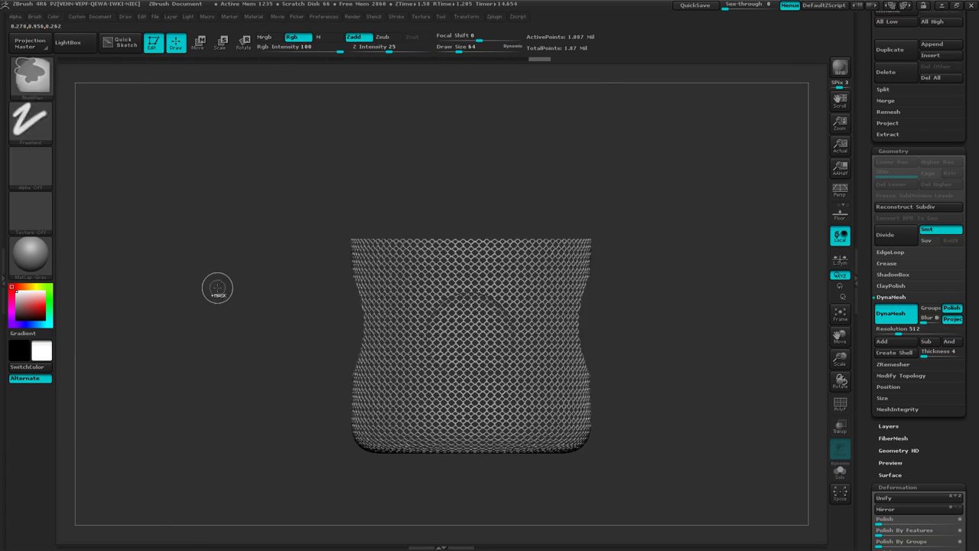
Cut a curved notch out of the mesh's upper rim above the circular hole with the TrimLasso brush.
ctrl+shift+click(33, 87)
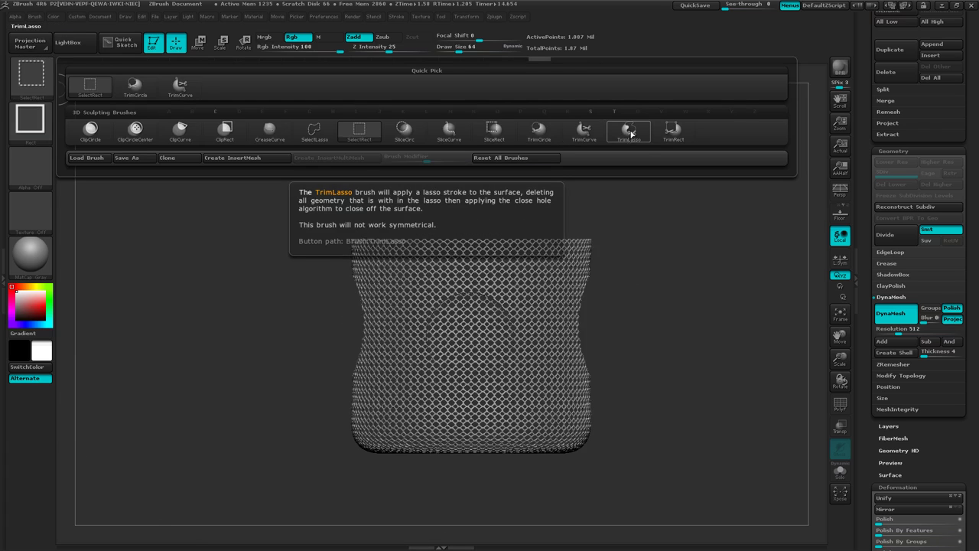
click(631, 134)
mouse_move(696, 324)
mouse_down()
mouse_move(684, 289)
mouse_move(699, 273)
mouse_up()
key(ctrl+shift)
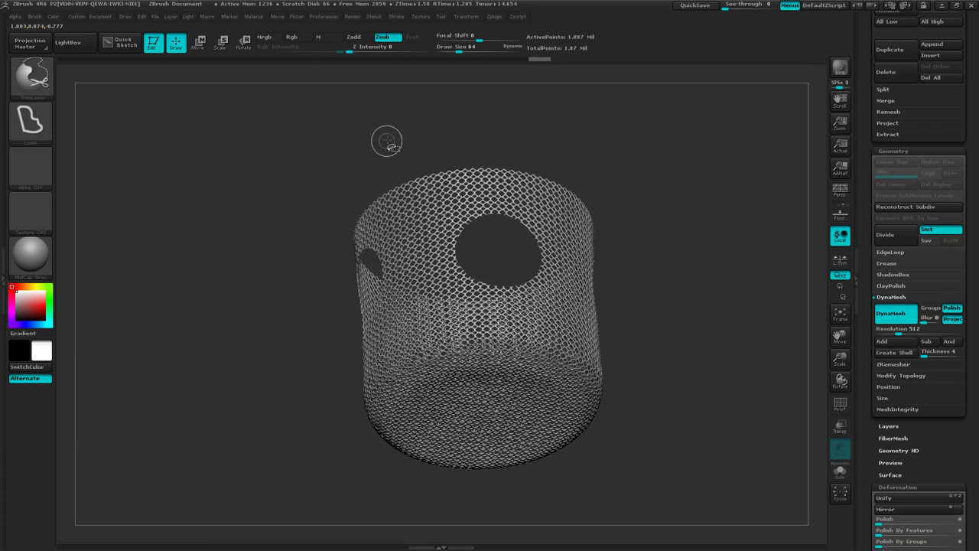
mouse_move(419, 187)
ctrl+shift+mouse_down()
mouse_move(474, 201)
mouse_move(547, 196)
mouse_move(490, 121)
ctrl+shift+mouse_up()
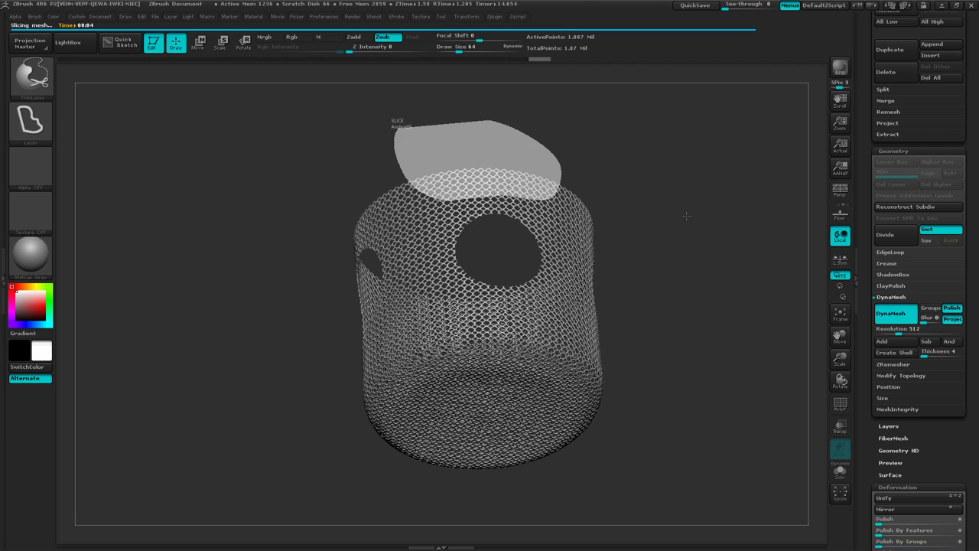
Examine the lasso-trimmed rim and its cut strand ends up close, and review the overall mesh.
mouse_move(660, 190)
mouse_down()
mouse_move(689, 203)
mouse_move(672, 213)
mouse_up()
mouse_move(673, 213)
ctrl+right_down()
mouse_move(662, 126)
mouse_move(619, 161)
ctrl+right_up()
drag(619, 161, 605, 149)
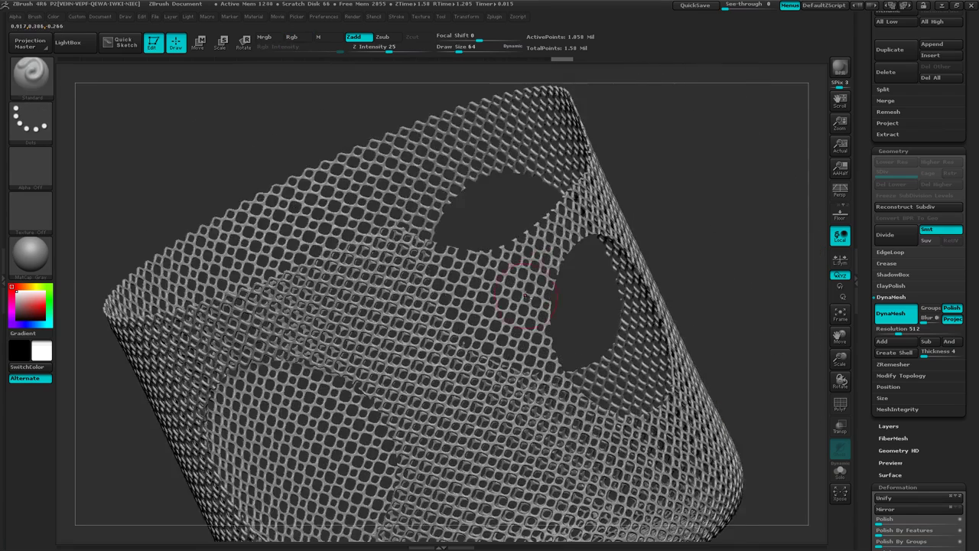
right_drag(528, 284, 546, 402)
mouse_move(574, 306)
ctrl+right_down()
mouse_move(618, 238)
mouse_move(690, 230)
ctrl+right_up()
ctrl+right_drag(549, 255, 595, 241)
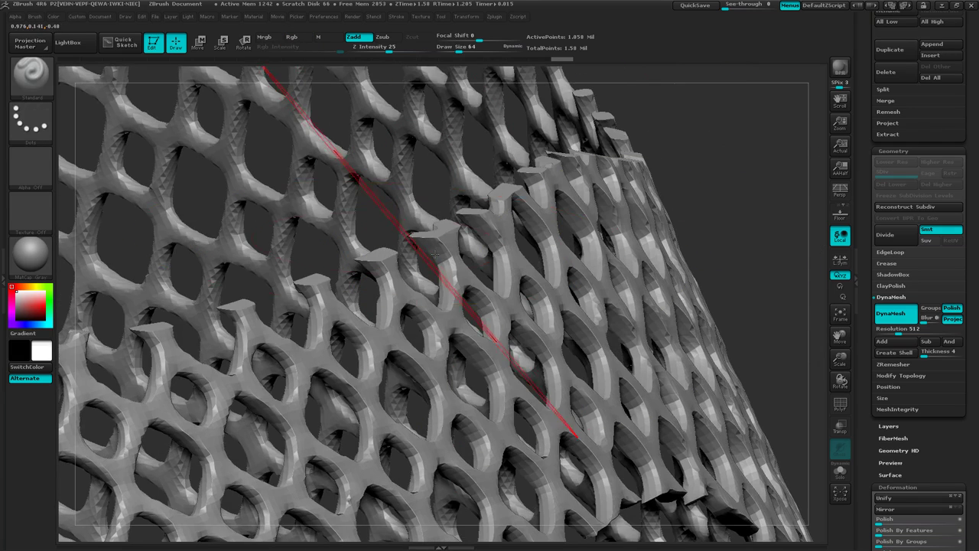
ctrl+right_drag(517, 367, 164, 243)
mouse_move(382, 317)
ctrl+right_down()
mouse_move(313, 311)
mouse_move(331, 313)
ctrl+right_up()
alt+right_drag(491, 390, 483, 239)
right_drag(510, 321, 533, 323)
drag(494, 295, 498, 339)
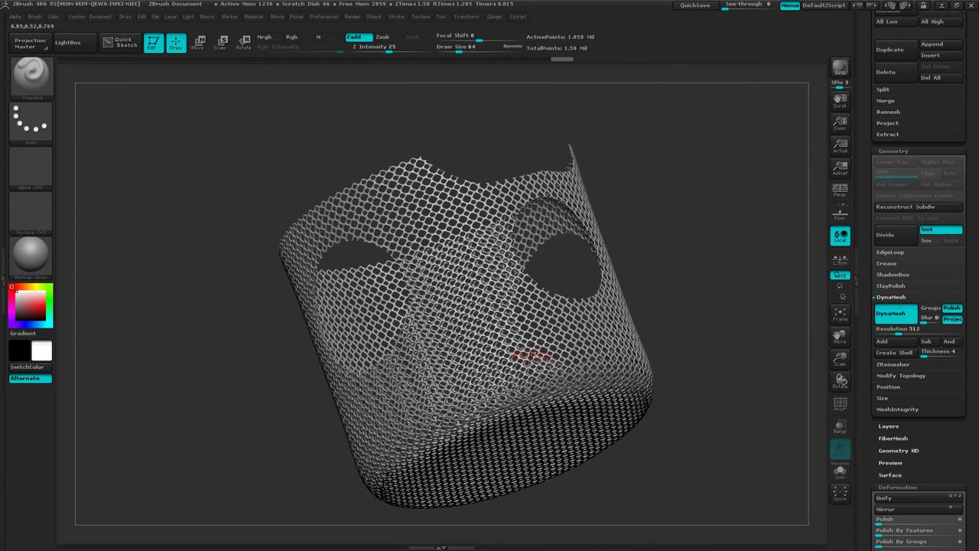
Dismiss the expired timer's pop-up window.
mouse_move(532, 356)
right_down()
mouse_move(542, 337)
mouse_move(533, 356)
right_up()
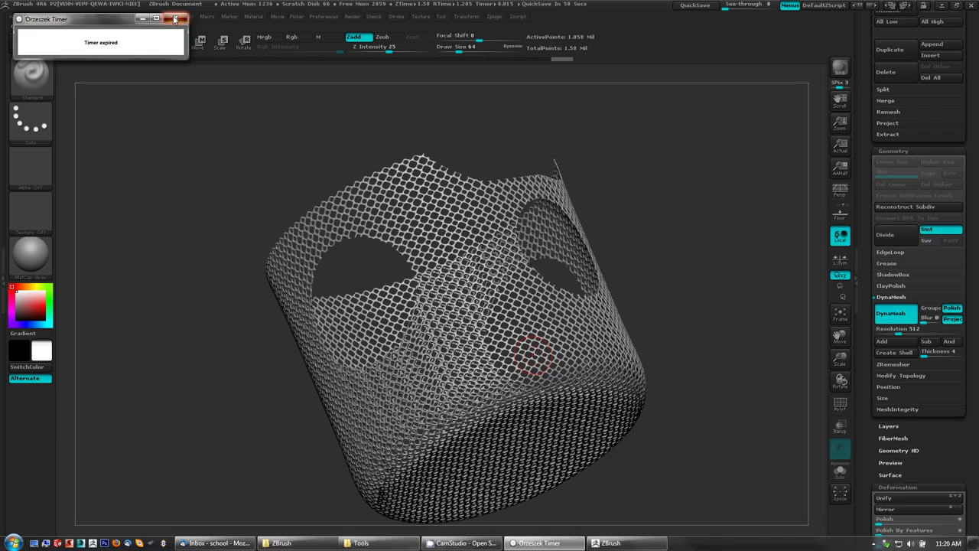
click(175, 19)
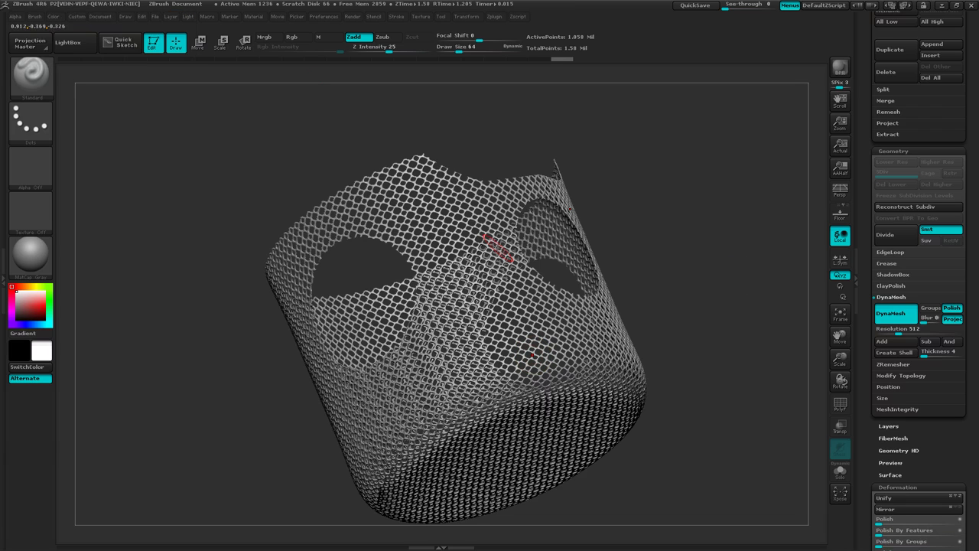